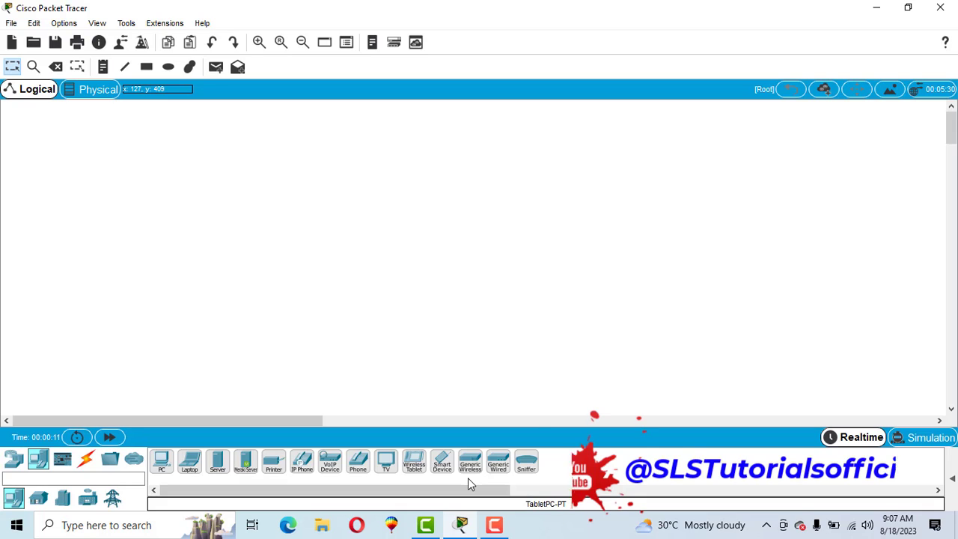
- Place two generic PCs, PC0 and PC1, side by side at the bottom left
{"action": "left_click", "coordinate": [161, 462]}
{"action": "left_click", "coordinate": [127, 365]}
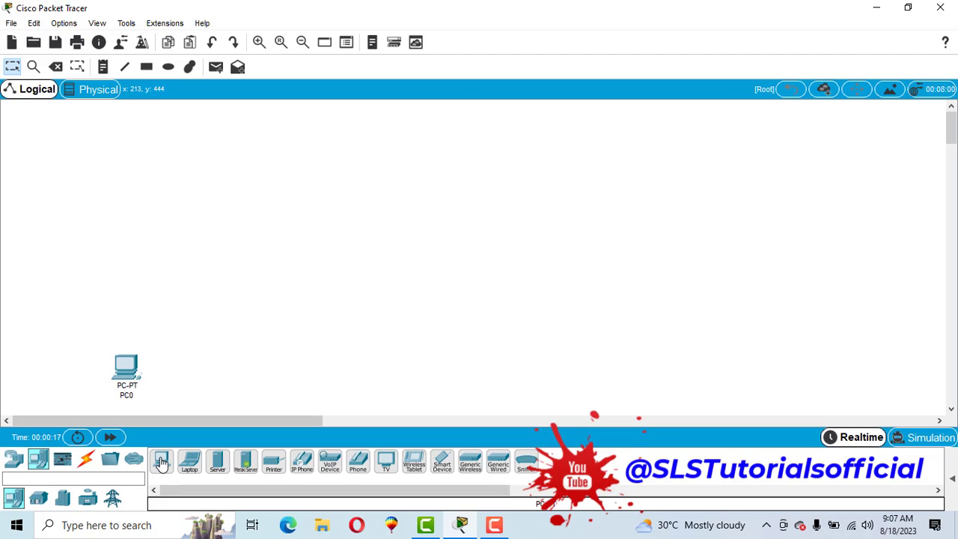
{"action": "left_click", "coordinate": [161, 461]}
{"action": "left_click", "coordinate": [266, 370]}
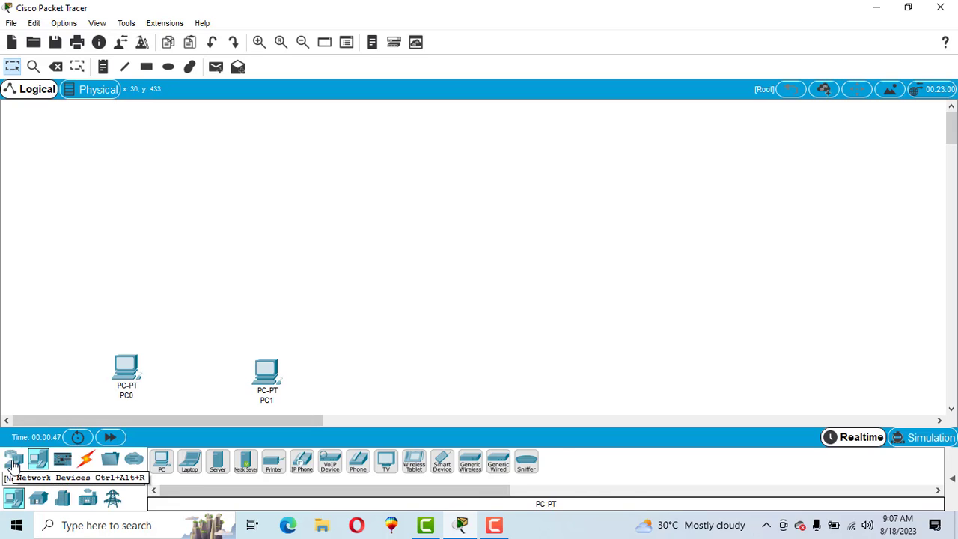
- Add a 2960 switch, Switch0, above the two PCs
{"action": "left_click", "coordinate": [14, 462]}
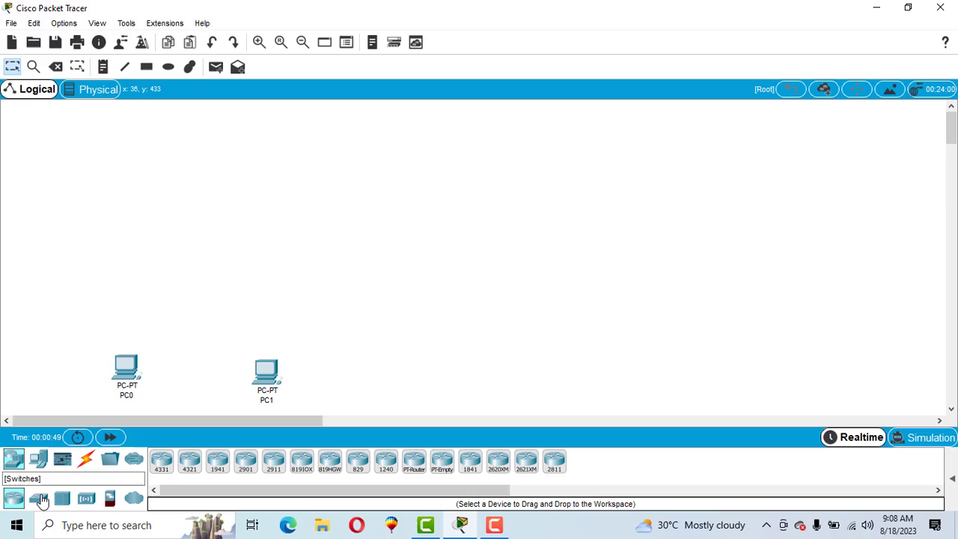
{"action": "left_click", "coordinate": [41, 499]}
{"action": "left_click", "coordinate": [162, 461]}
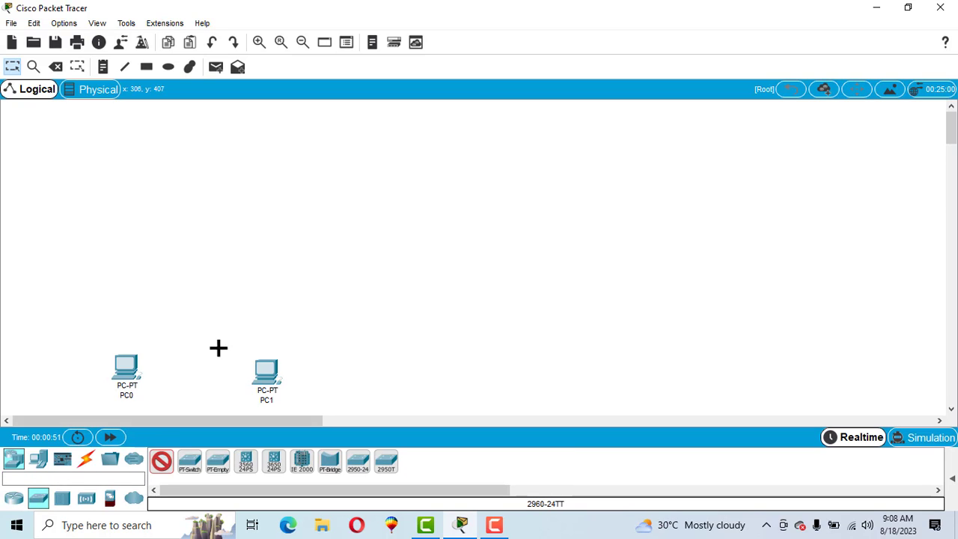
{"action": "left_click", "coordinate": [205, 257]}
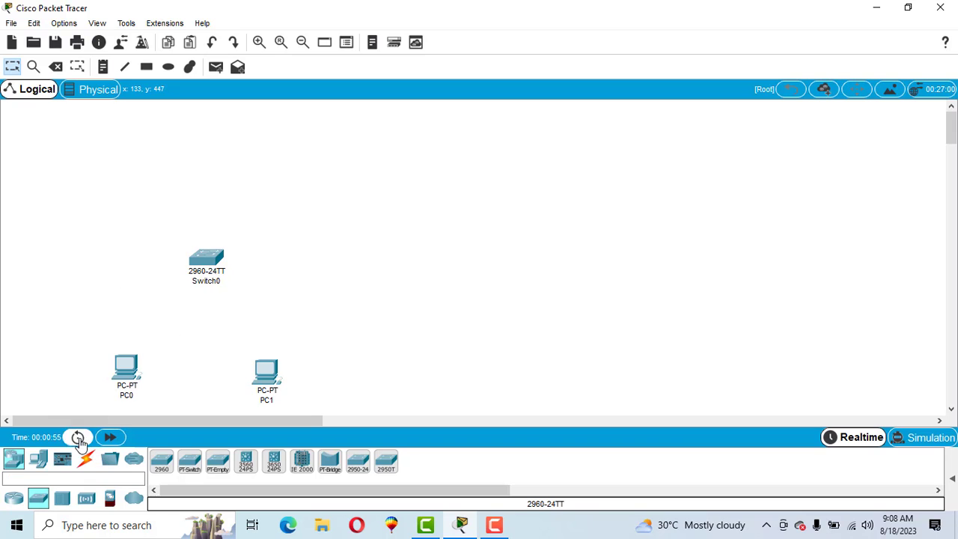
{"action": "left_click", "coordinate": [86, 458]}
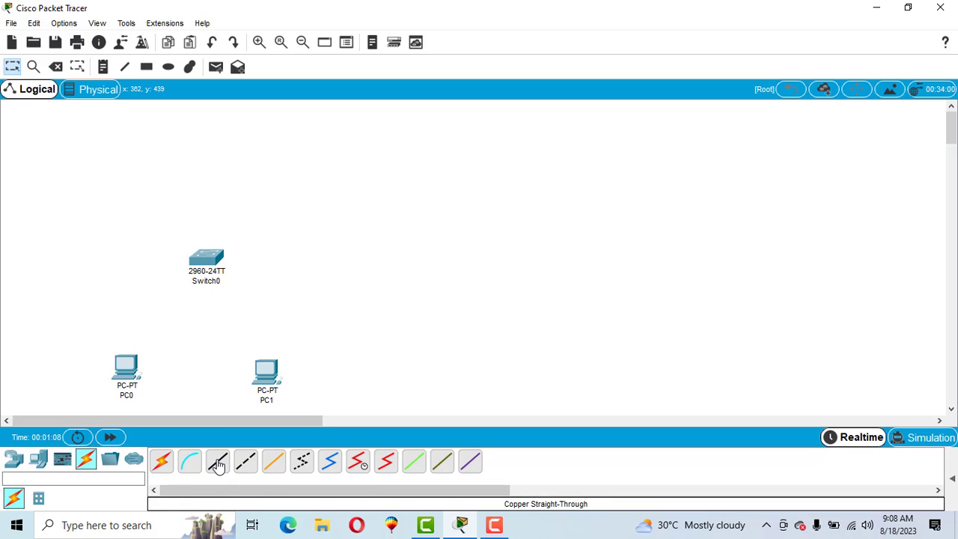
- Connect PC0 to Switch0 Fa0/10 and PC1 to Fa0/7 with copper straight-through cables
{"action": "left_click", "coordinate": [217, 462]}
{"action": "left_click", "coordinate": [128, 372]}
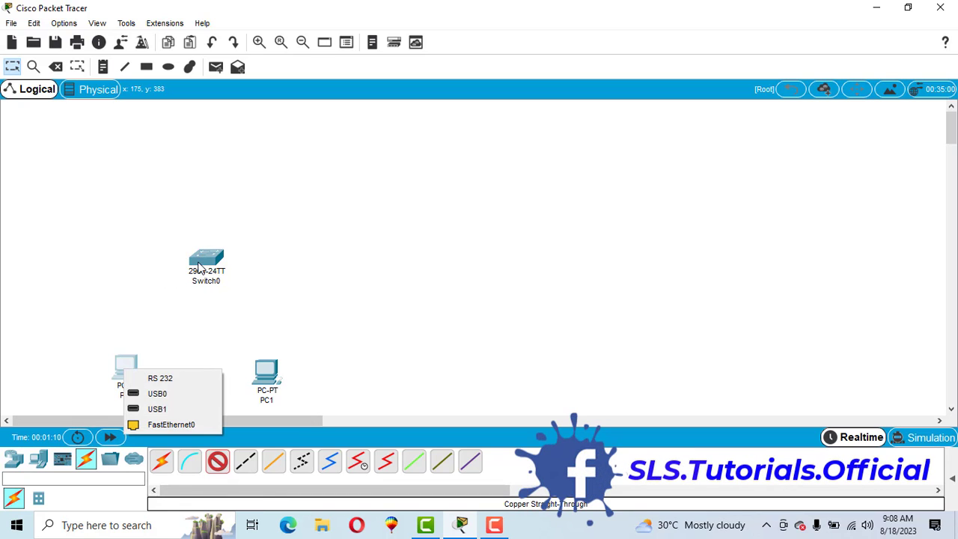
{"action": "left_click", "coordinate": [172, 425]}
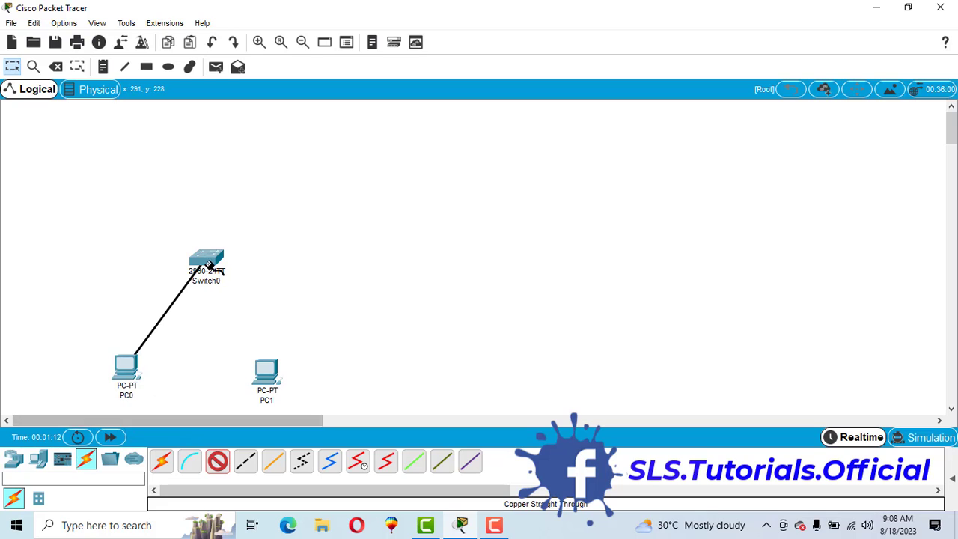
{"action": "left_click", "coordinate": [208, 262]}
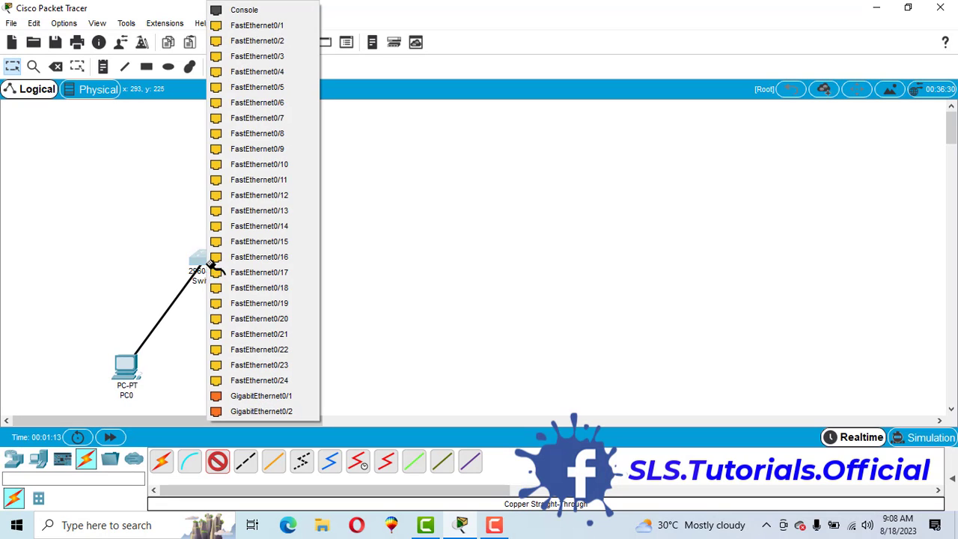
{"action": "left_click", "coordinate": [262, 166]}
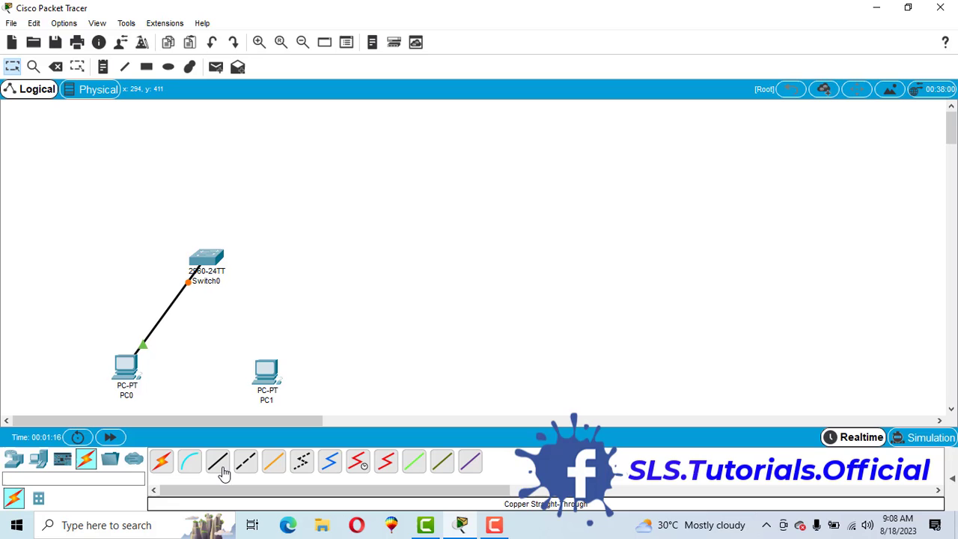
{"action": "left_click", "coordinate": [218, 461]}
{"action": "left_click", "coordinate": [266, 371]}
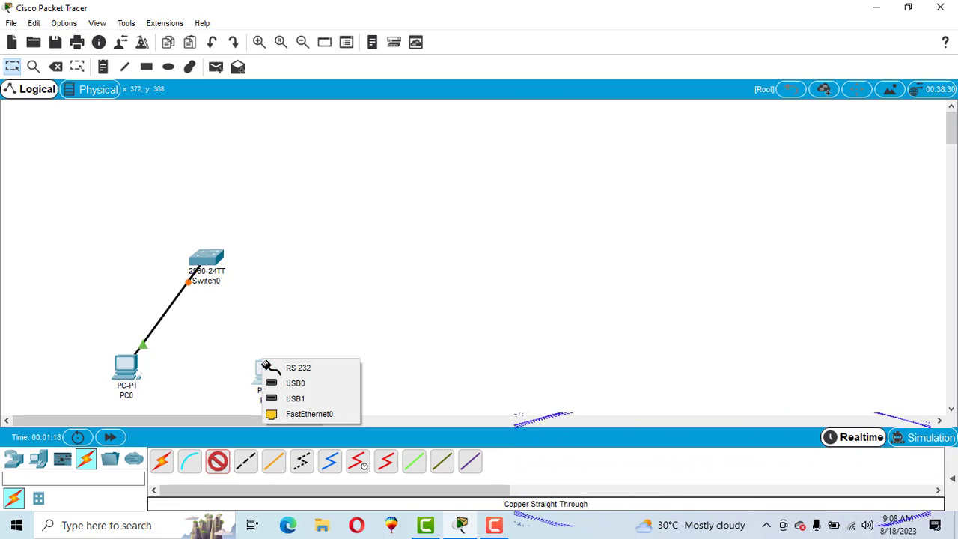
{"action": "left_click", "coordinate": [305, 413]}
{"action": "left_click", "coordinate": [214, 264]}
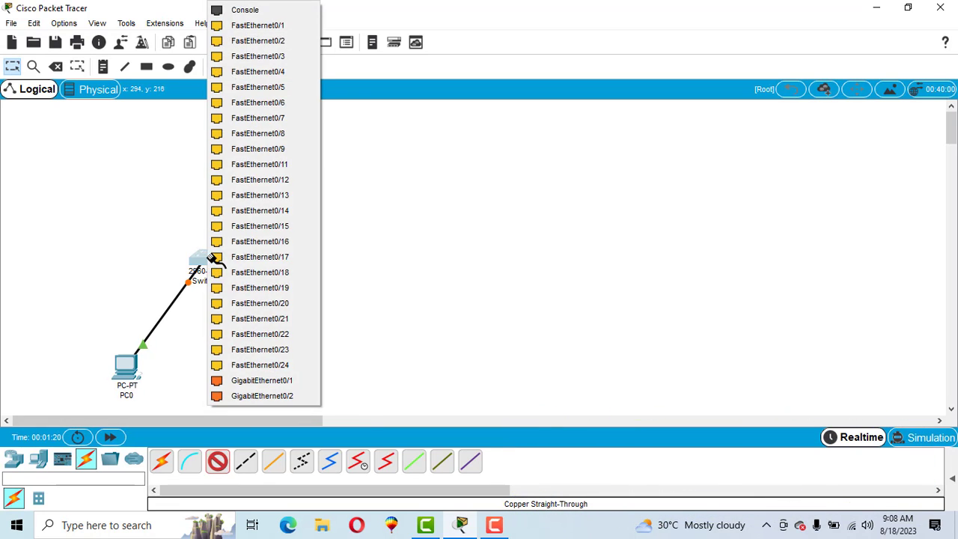
{"action": "left_click", "coordinate": [247, 120]}
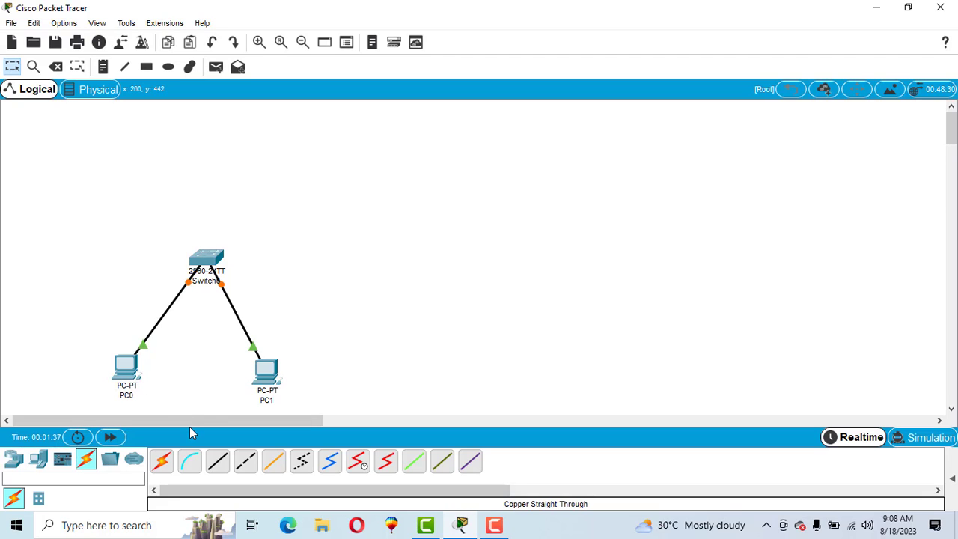
- Place PC2, PC3 and a 2960 switch, Switch1, on the right side of the canvas
{"action": "left_click", "coordinate": [39, 466]}
{"action": "left_click", "coordinate": [161, 461]}
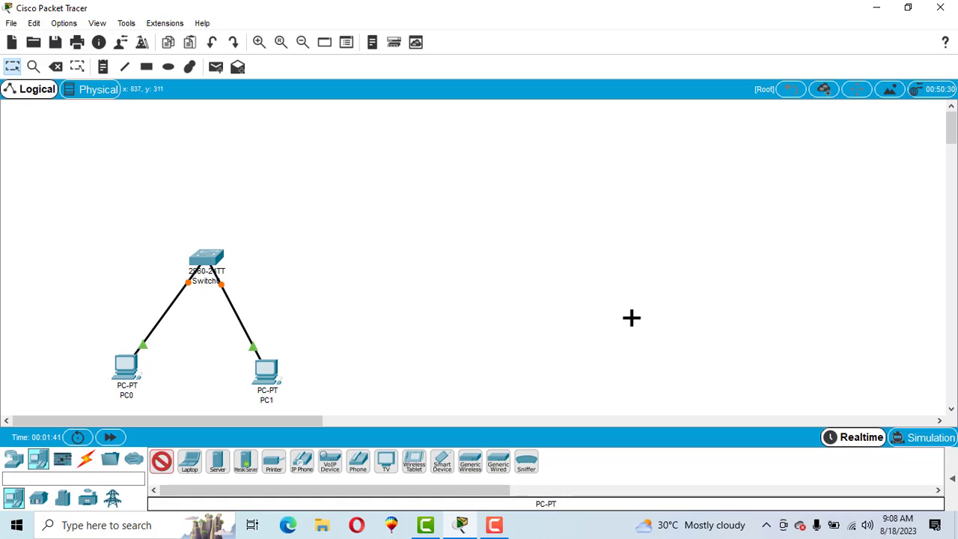
{"action": "left_click", "coordinate": [637, 358]}
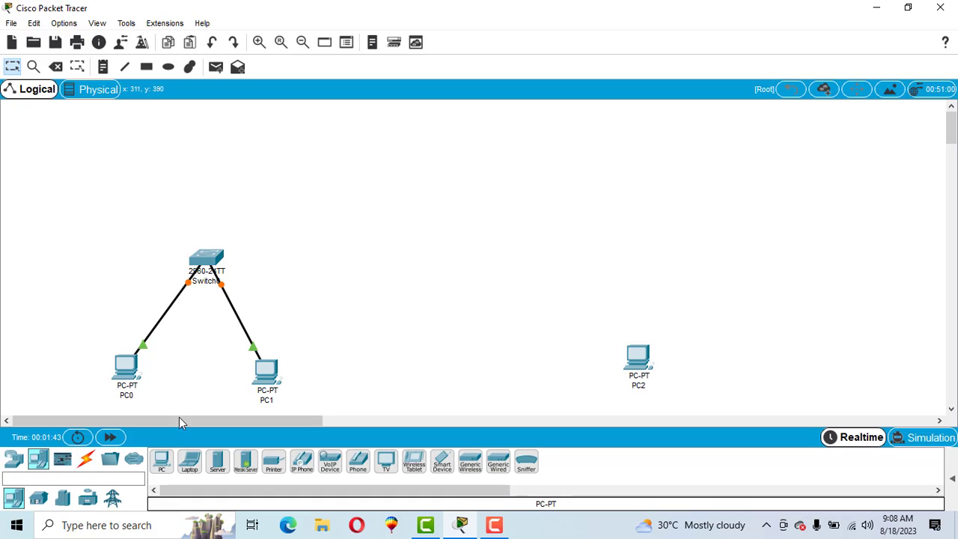
{"action": "left_click", "coordinate": [163, 464]}
{"action": "left_click", "coordinate": [778, 362]}
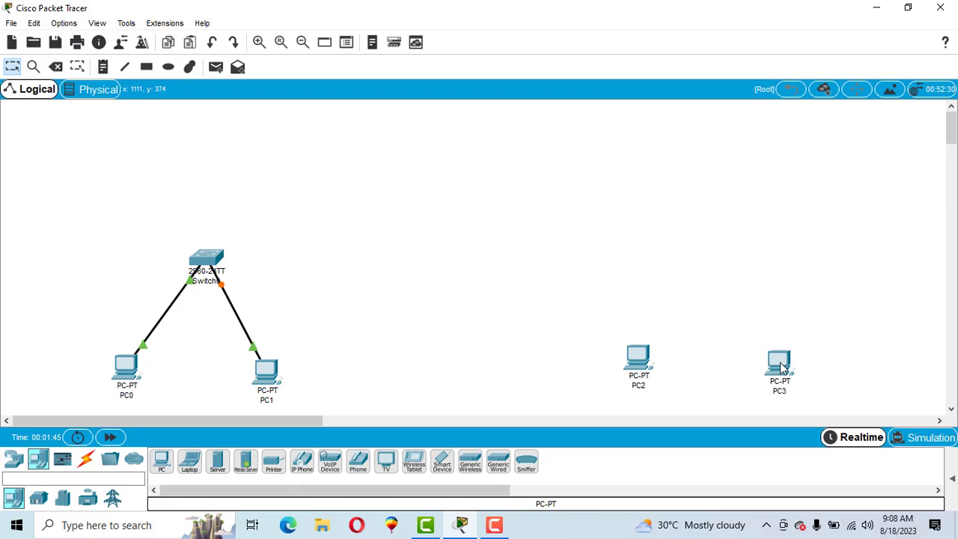
{"action": "left_click", "coordinate": [14, 459]}
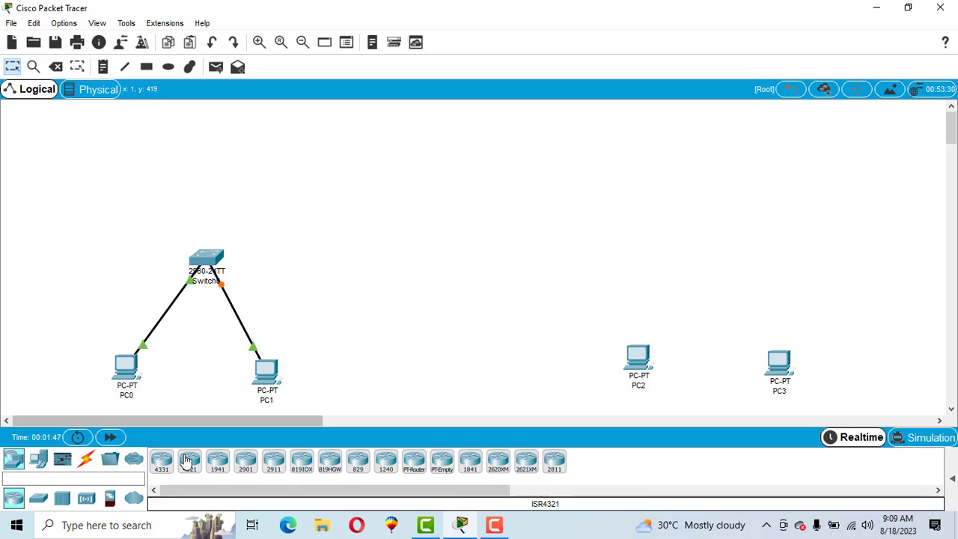
{"action": "left_click", "coordinate": [39, 498]}
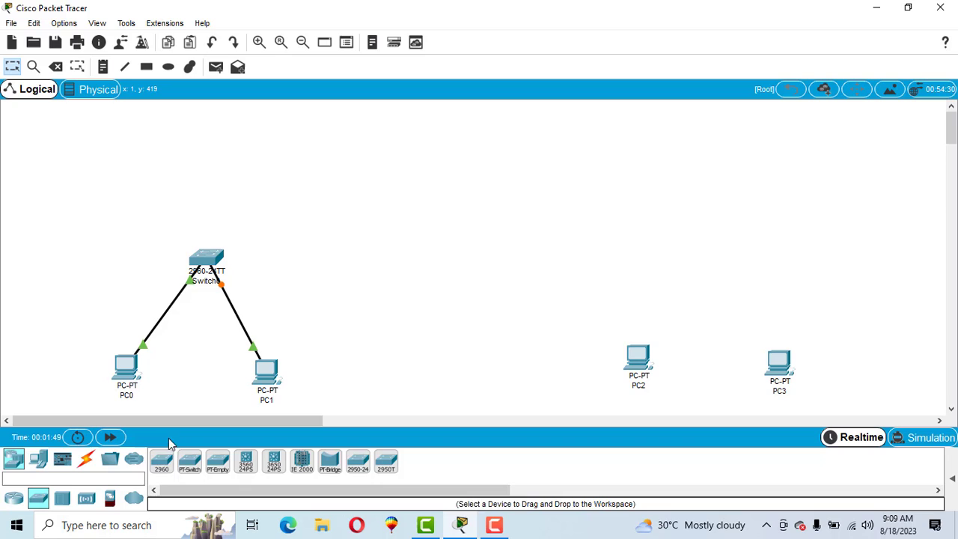
{"action": "left_click", "coordinate": [162, 460]}
{"action": "left_click", "coordinate": [720, 241]}
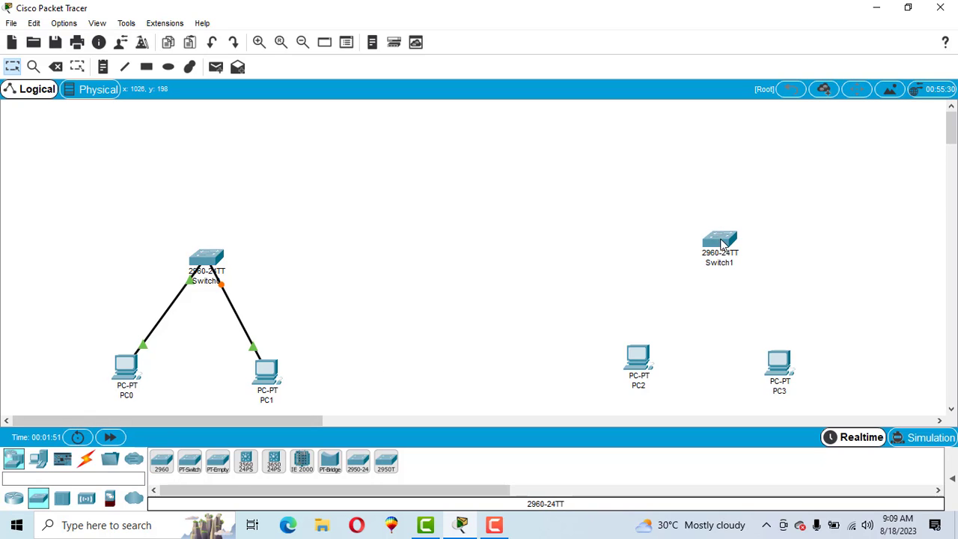
- Link PC2 and PC3 to Switch1 using automatic connection-type cables
{"action": "left_click", "coordinate": [86, 460]}
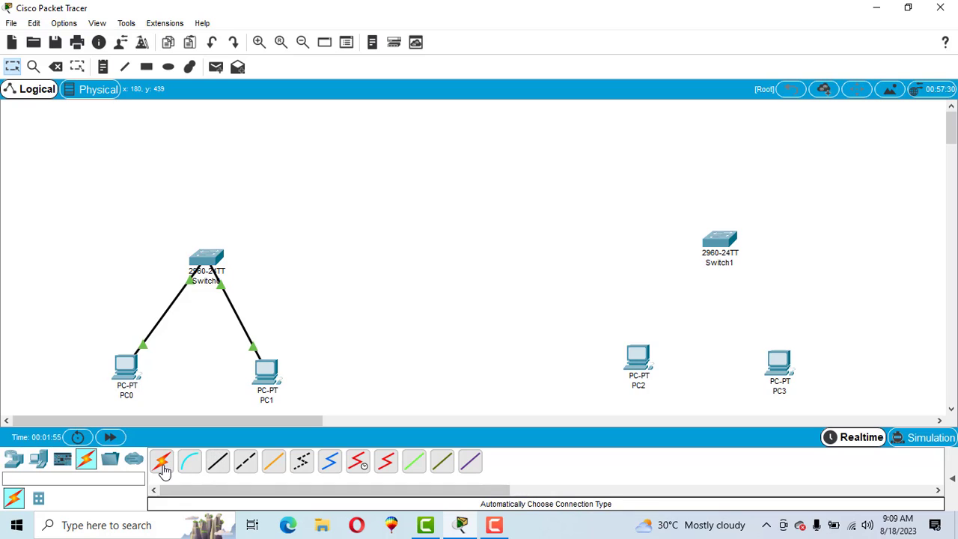
{"action": "left_click", "coordinate": [161, 464]}
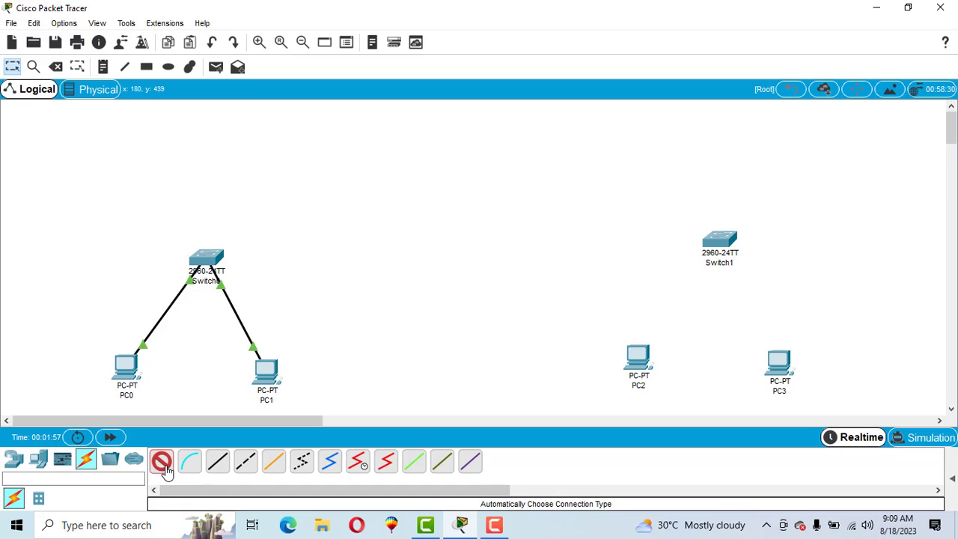
{"action": "left_click", "coordinate": [635, 358]}
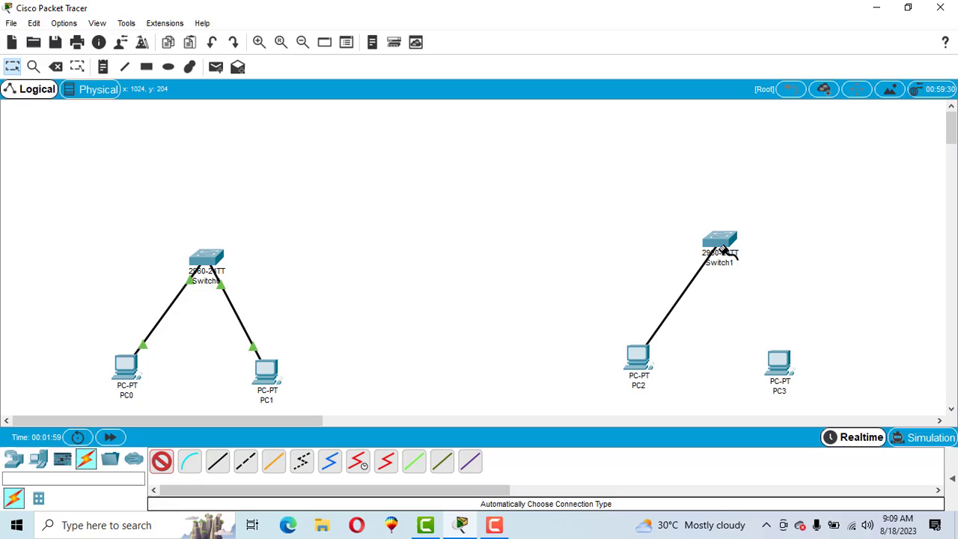
{"action": "left_click", "coordinate": [722, 241]}
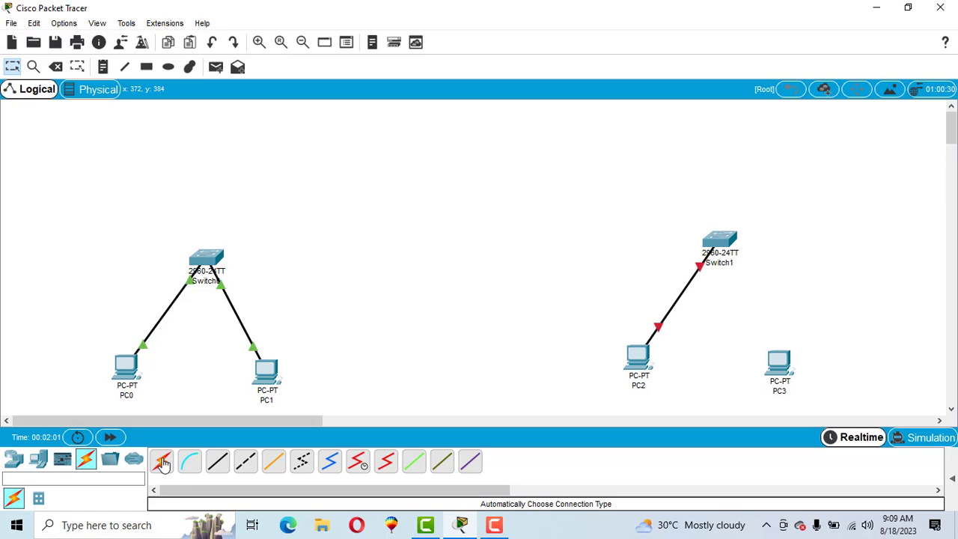
{"action": "left_click", "coordinate": [161, 460]}
{"action": "left_click", "coordinate": [778, 367]}
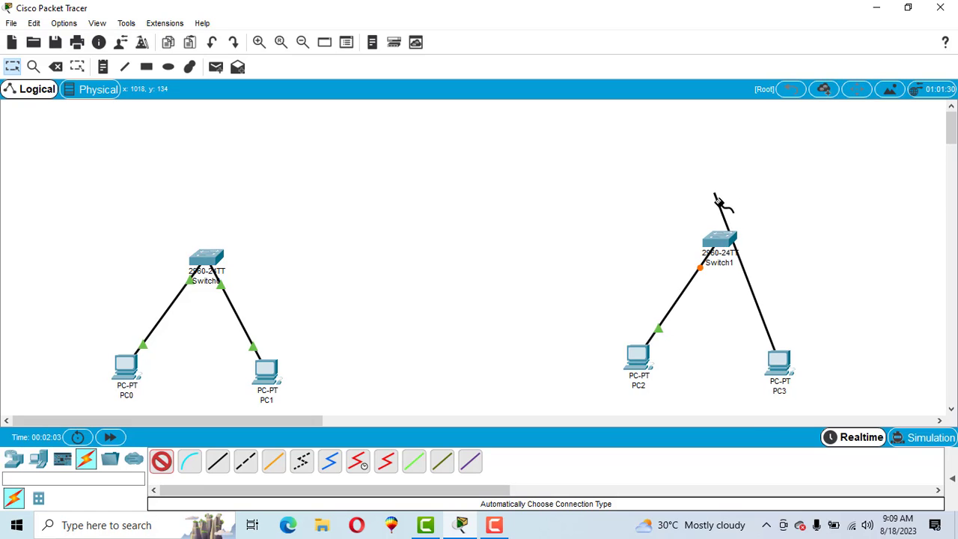
{"action": "left_click", "coordinate": [723, 241]}
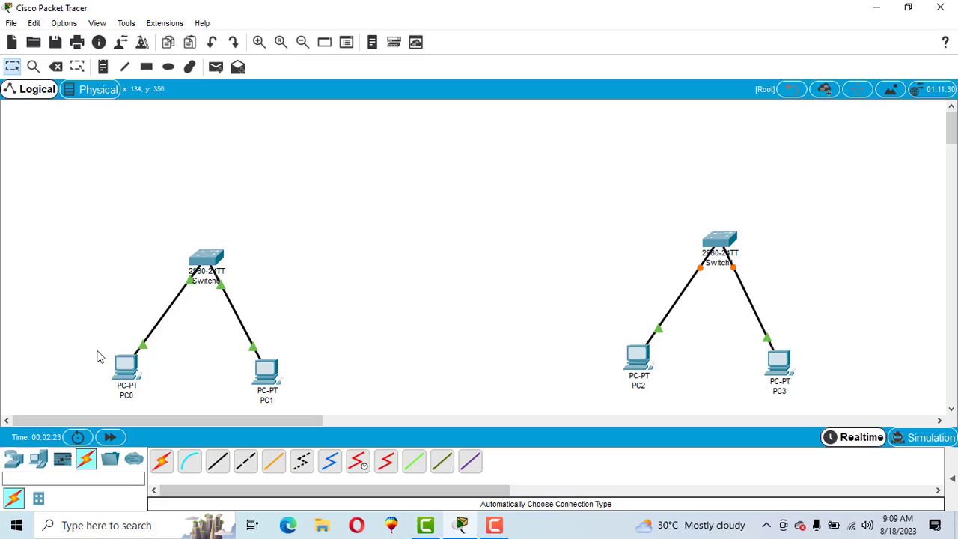
- Set PC0's IP Configuration to 192.168.10.1 with mask 255.255.255.0
{"action": "left_click", "coordinate": [125, 365]}
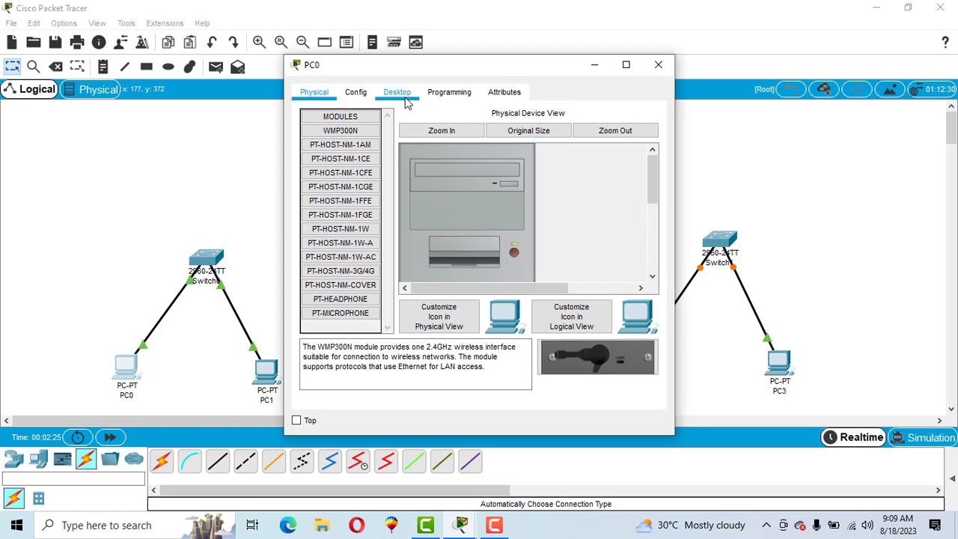
{"action": "left_click", "coordinate": [402, 97]}
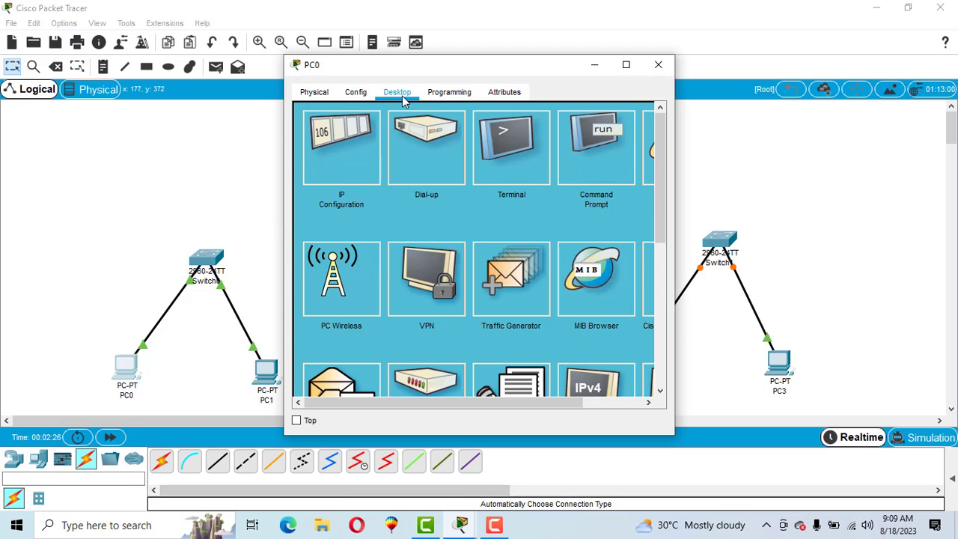
{"action": "left_click", "coordinate": [330, 161]}
{"action": "left_click", "coordinate": [419, 193]}
{"action": "type", "text": "192.168"}
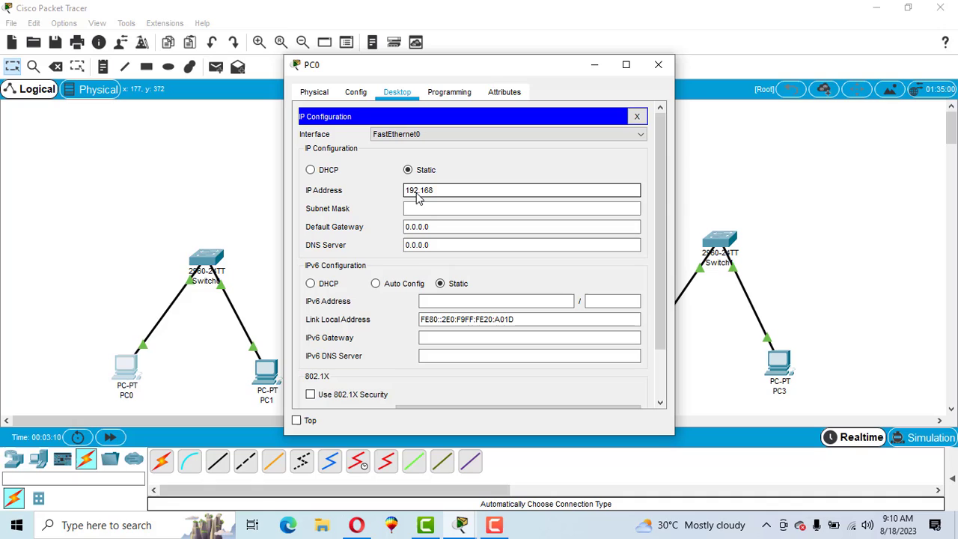
{"action": "type", "text": ".10.1"}
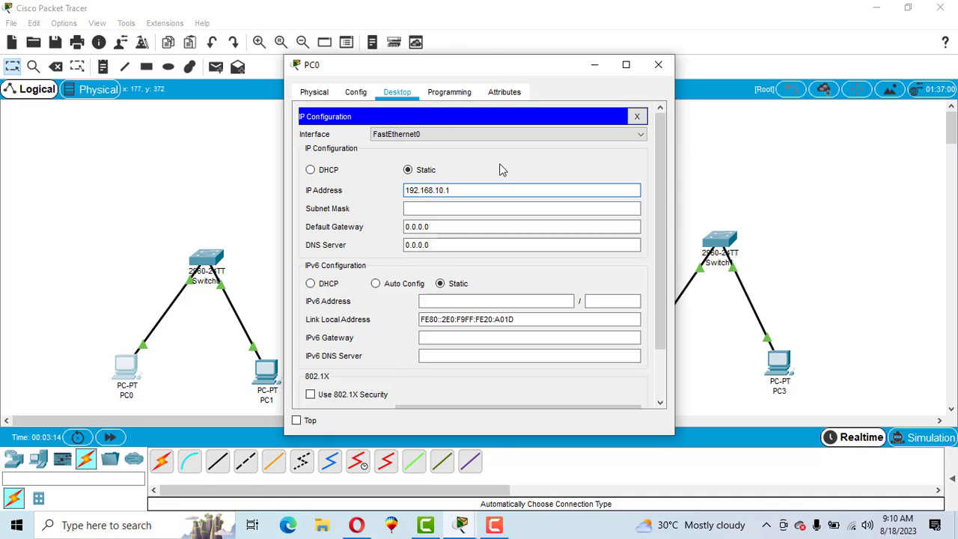
{"action": "key", "text": "Tab"}
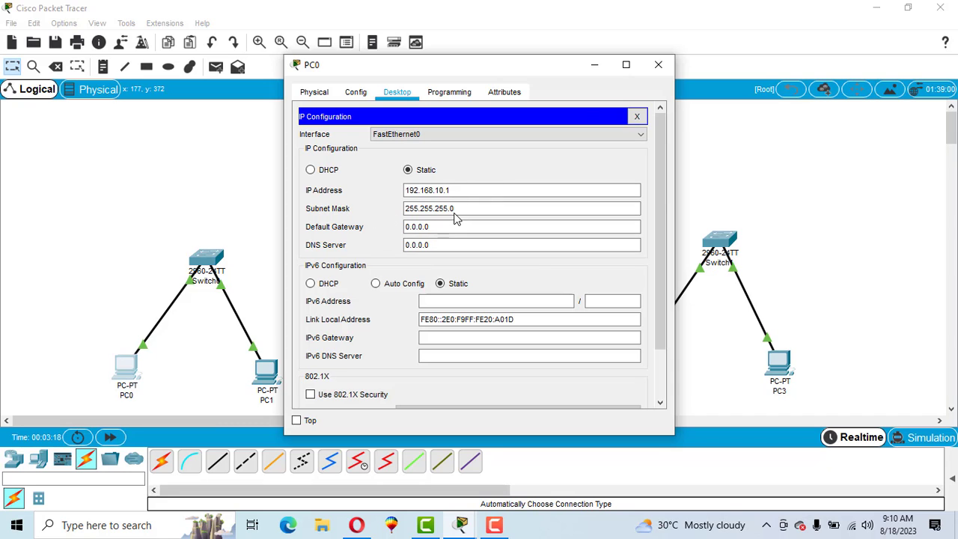
- Enter 192.168.10.2 with mask 255.255.255.0 in PC1's IP Configuration
{"action": "left_click", "coordinate": [659, 64]}
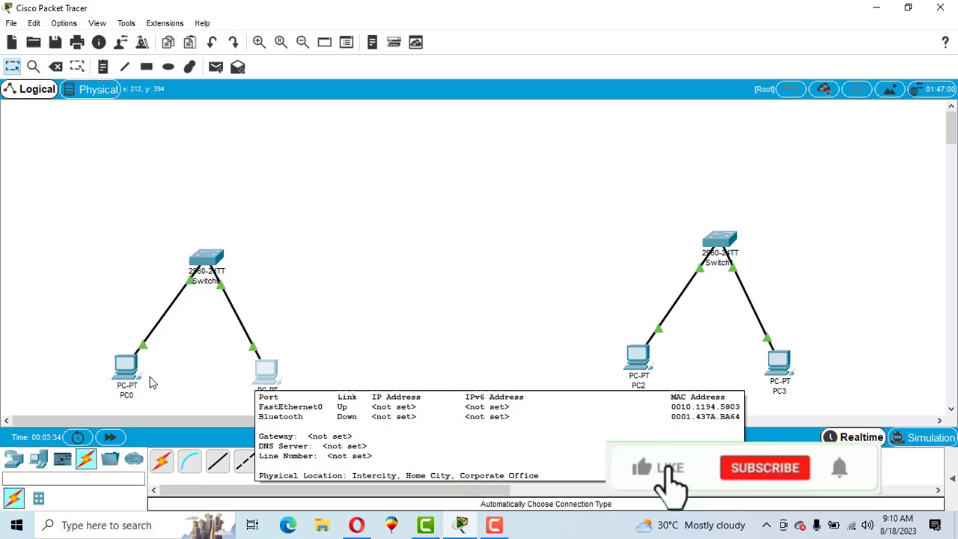
{"action": "left_click", "coordinate": [264, 371]}
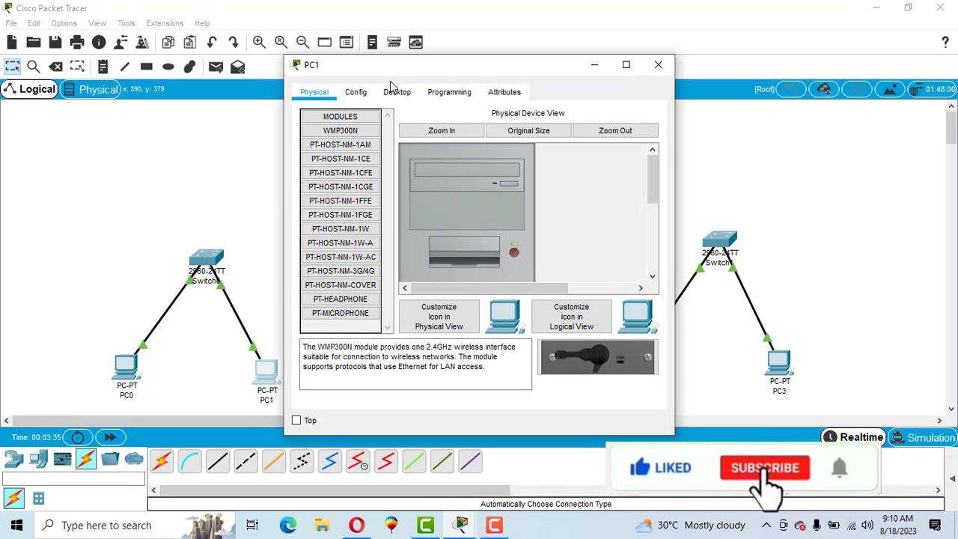
{"action": "left_click", "coordinate": [396, 92]}
{"action": "left_click", "coordinate": [320, 161]}
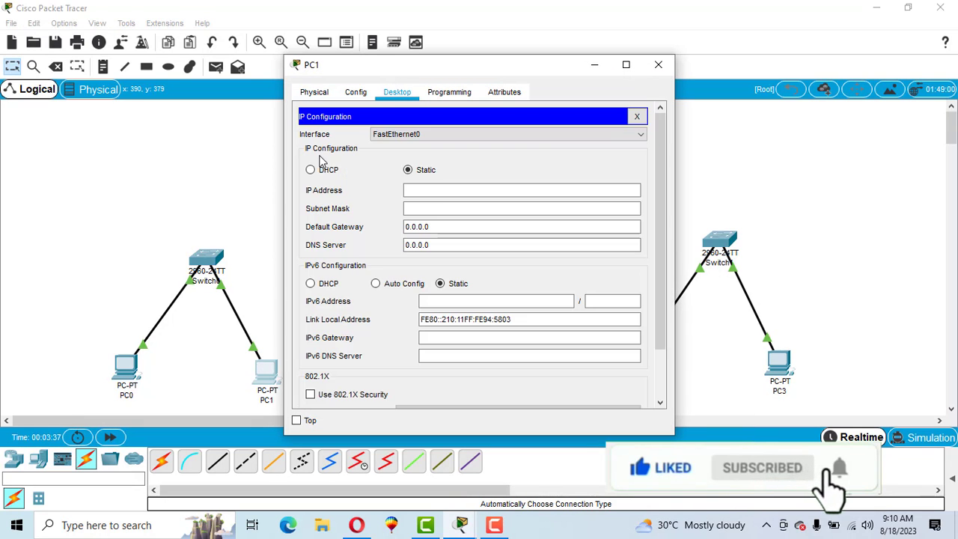
{"action": "left_click", "coordinate": [416, 193]}
{"action": "type", "text": "1"}
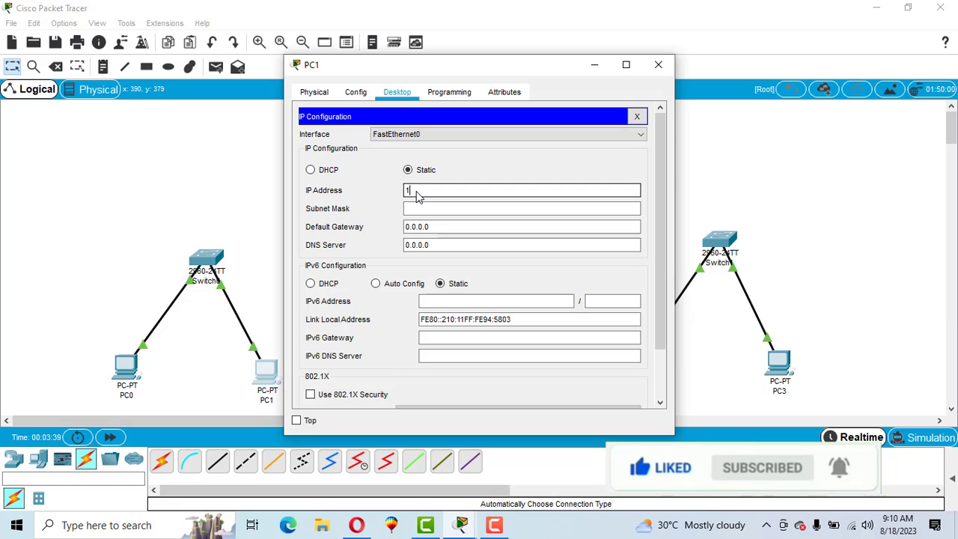
{"action": "type", "text": "2"}
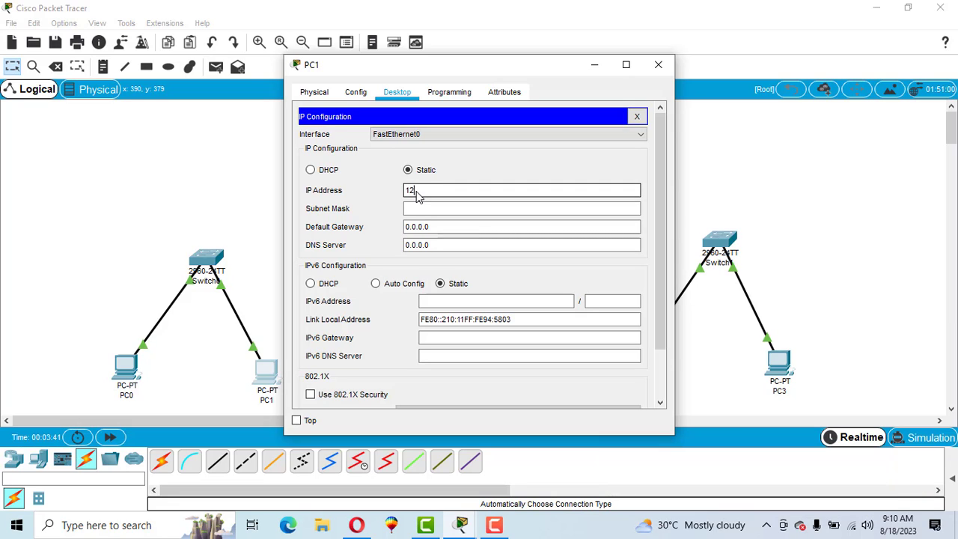
{"action": "type", "text": "19"}
{"action": "type", "text": "2"}
{"action": "key", "text": "BackSpace"}
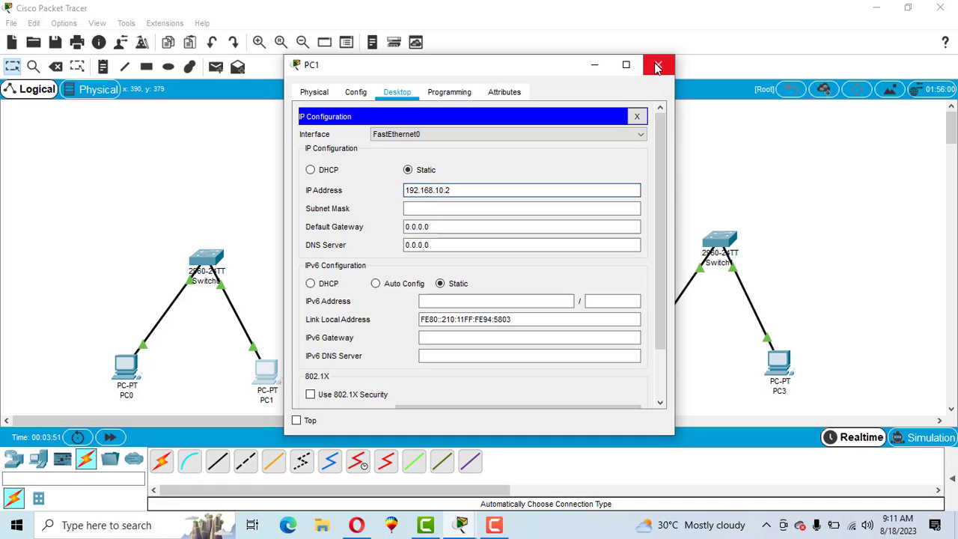
{"action": "key", "text": "Tab"}
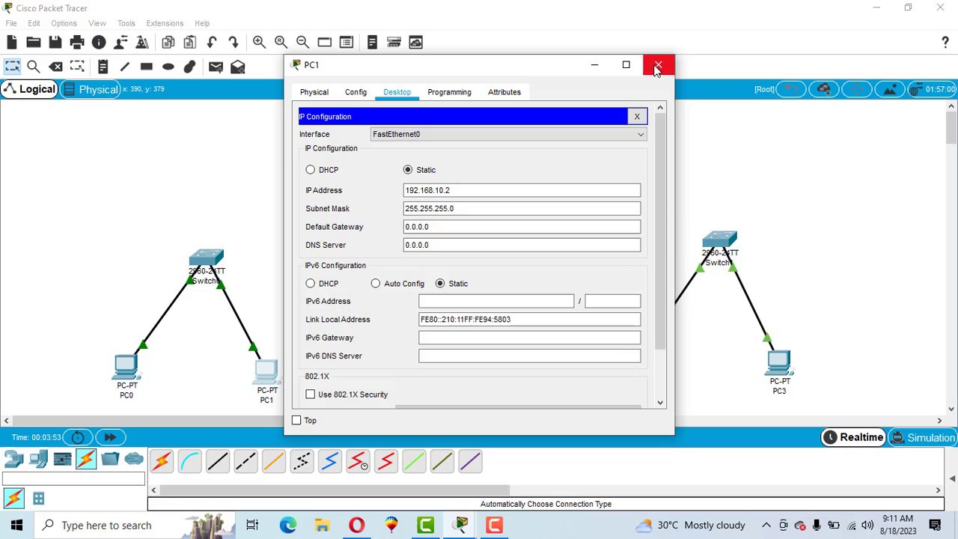
- Enter 192.168.10.3 with mask 255.255.255.0 in PC2's IP Configuration
{"action": "left_click", "coordinate": [657, 65]}
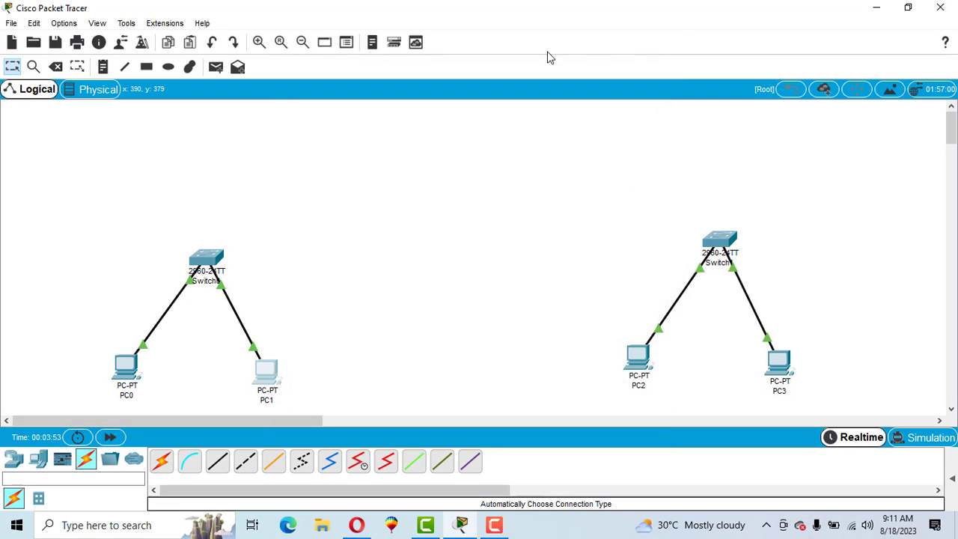
{"action": "left_click", "coordinate": [639, 359]}
{"action": "left_click", "coordinate": [396, 92]}
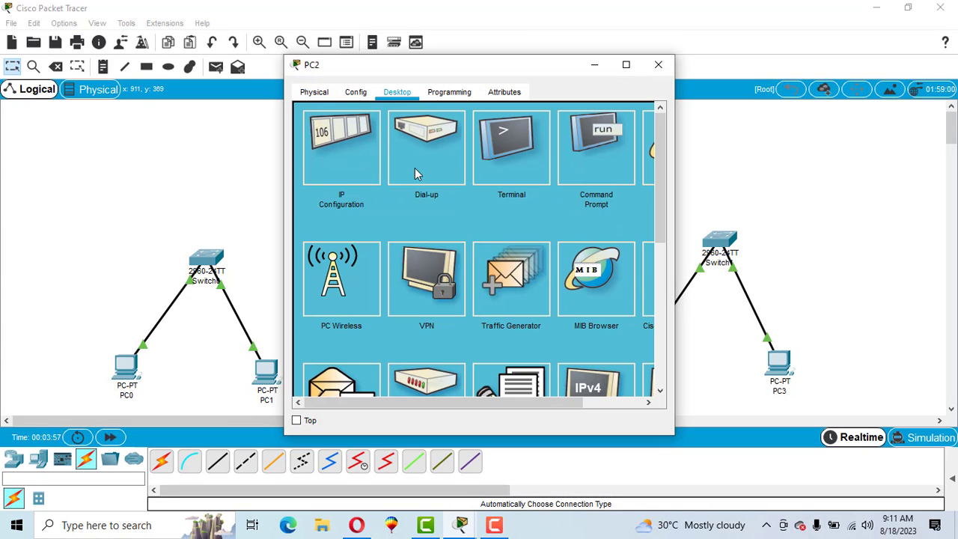
{"action": "left_click", "coordinate": [354, 166]}
{"action": "left_click", "coordinate": [423, 192]}
{"action": "type", "text": "192"}
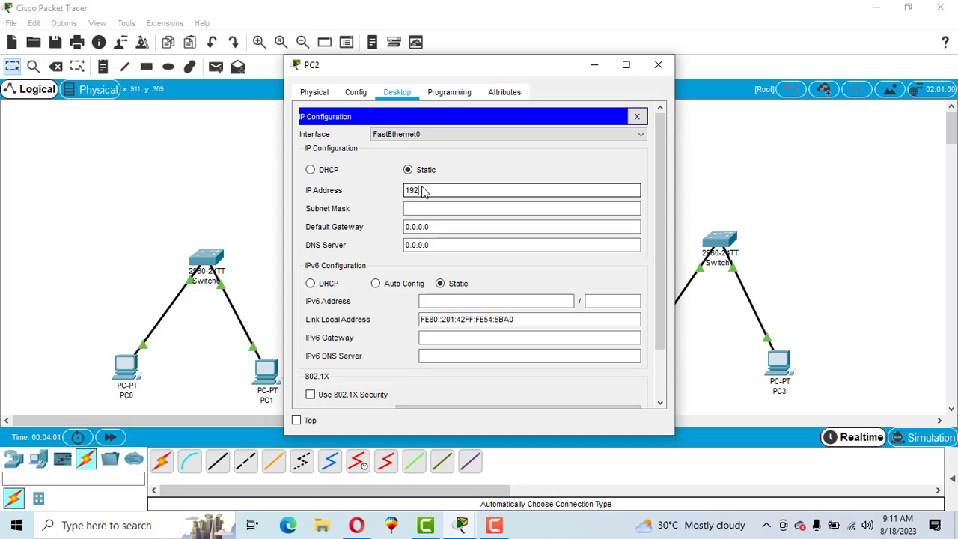
{"action": "type", "text": ".168.1"}
{"action": "type", "text": "0.3"}
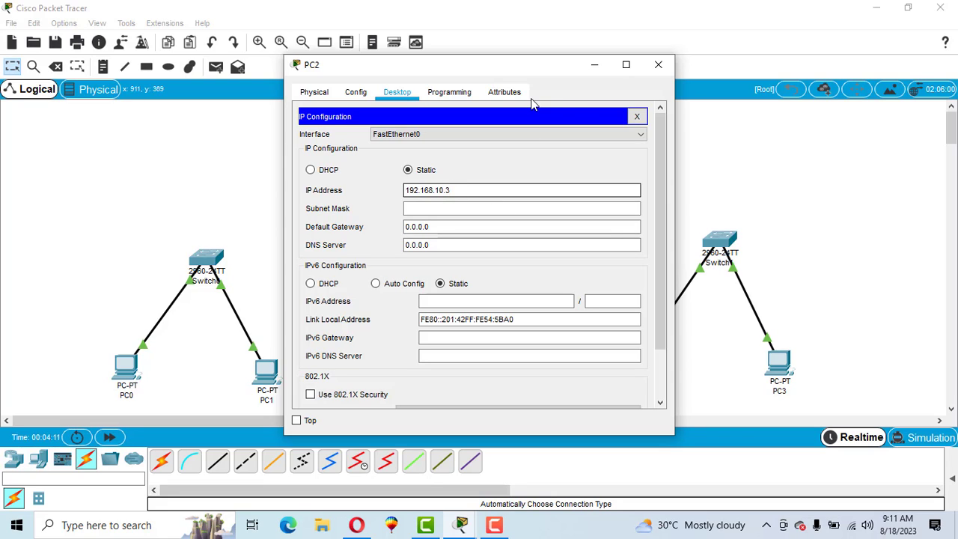
{"action": "key", "text": "Tab"}
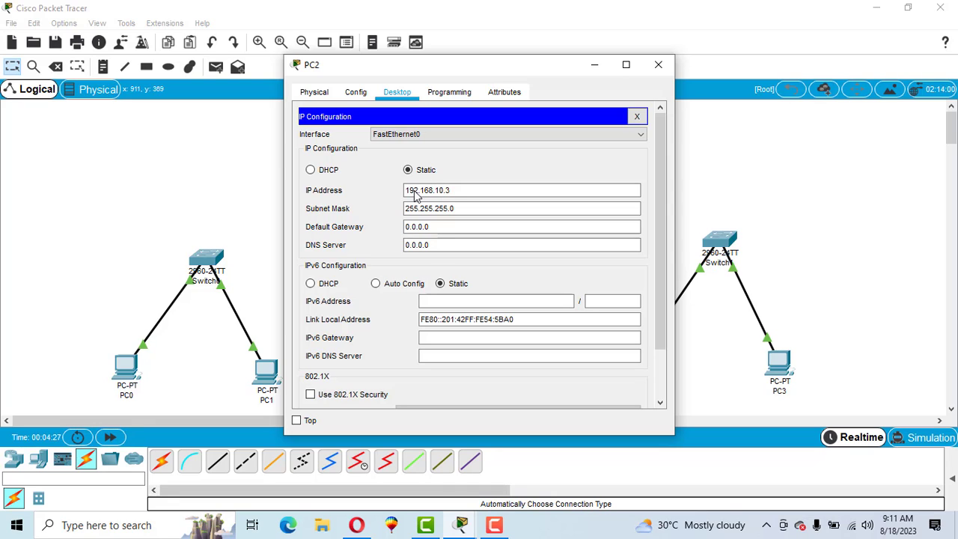
{"action": "left_click", "coordinate": [451, 191]}
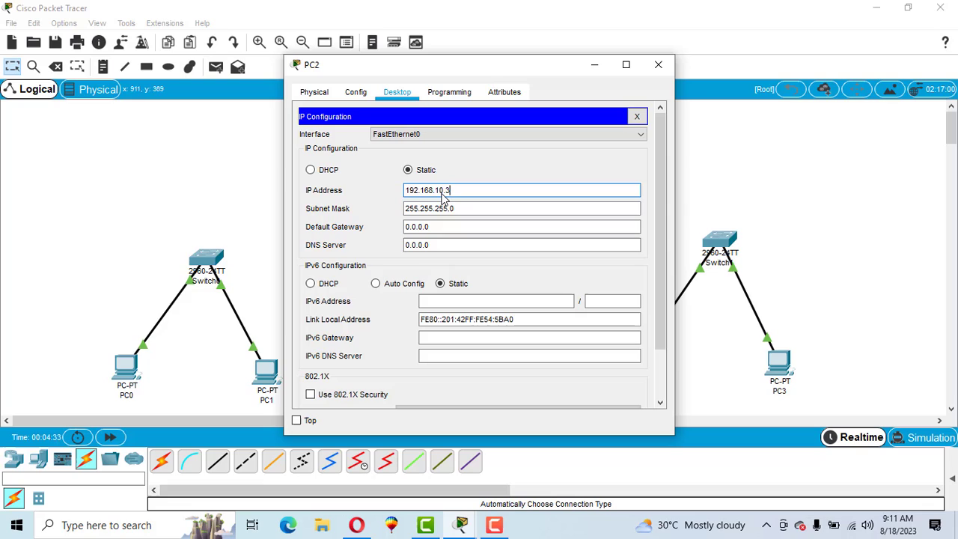
{"action": "left_click_drag", "start_coordinate": [443, 191], "coordinate": [405, 196]}
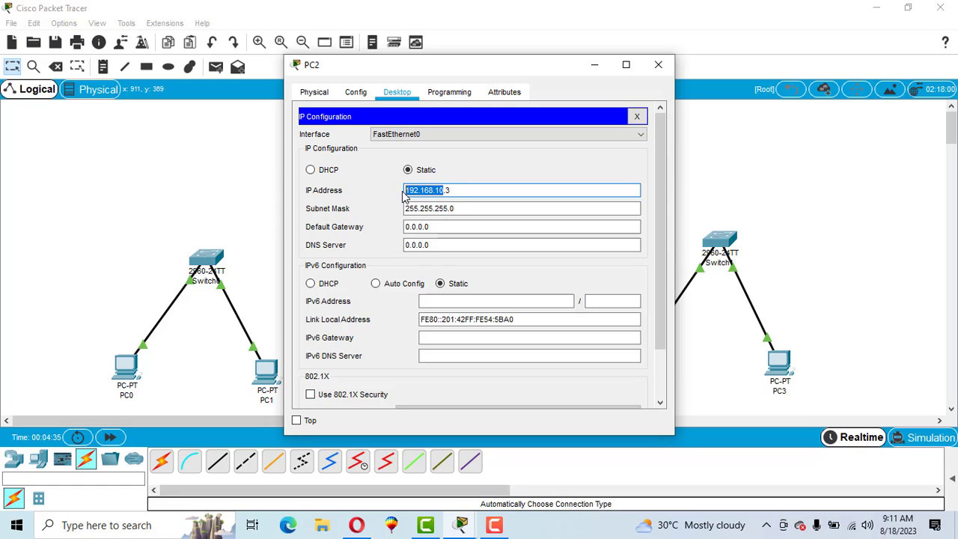
- Enter 192.168.10.4 with mask 255.255.255.0 in PC3's IP Configuration and close it
{"action": "left_click", "coordinate": [658, 66]}
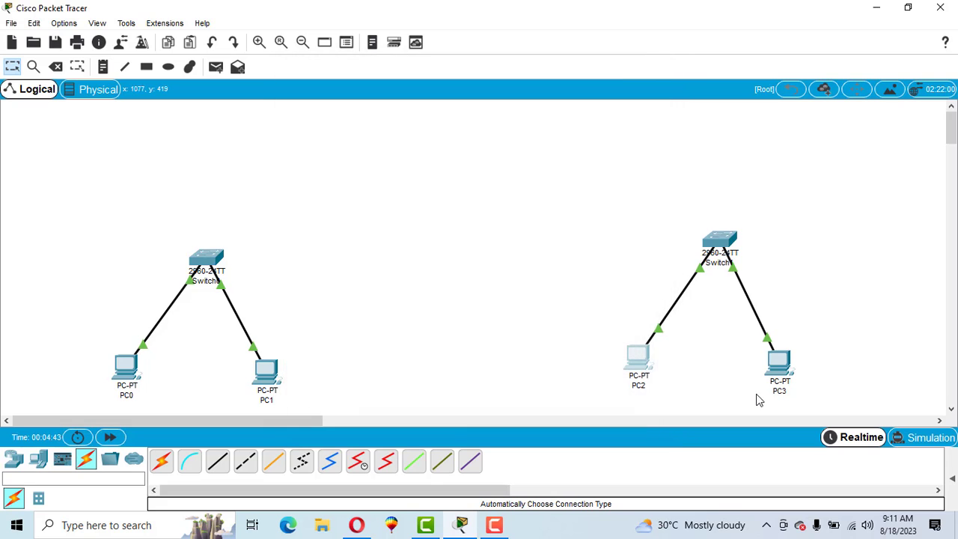
{"action": "left_click", "coordinate": [778, 365]}
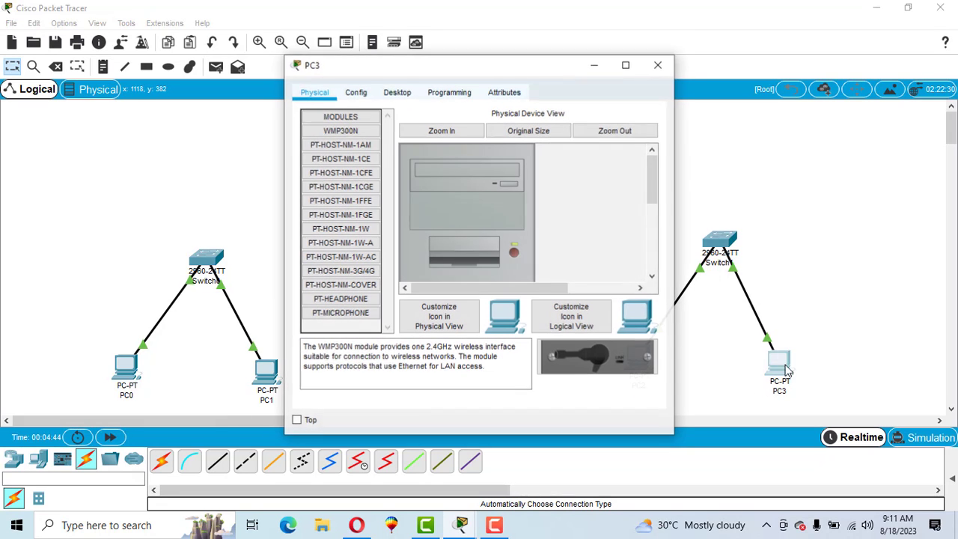
{"action": "left_click", "coordinate": [392, 96]}
{"action": "left_click", "coordinate": [333, 176]}
{"action": "left_click", "coordinate": [420, 196]}
{"action": "type", "text": "192.168"}
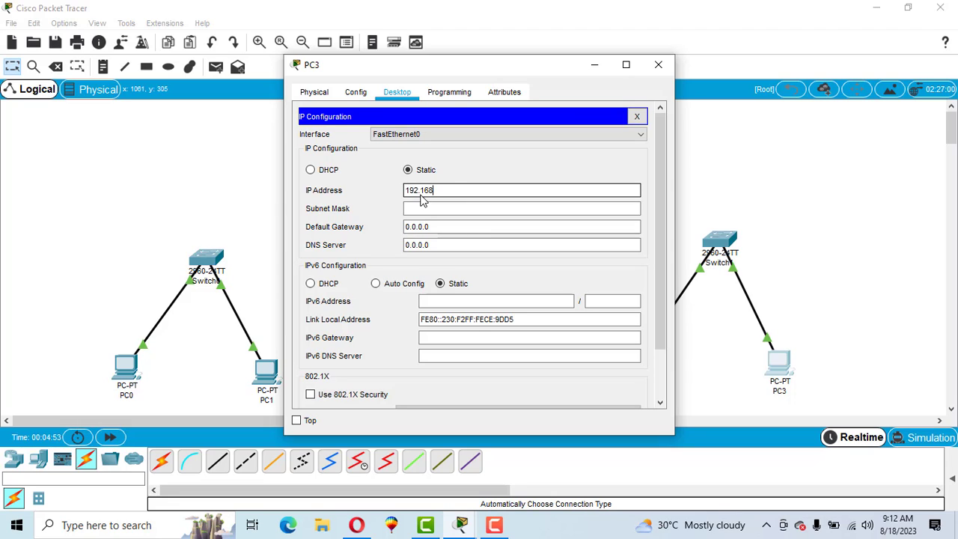
{"action": "type", "text": ".10.4"}
{"action": "key", "text": "Tab"}
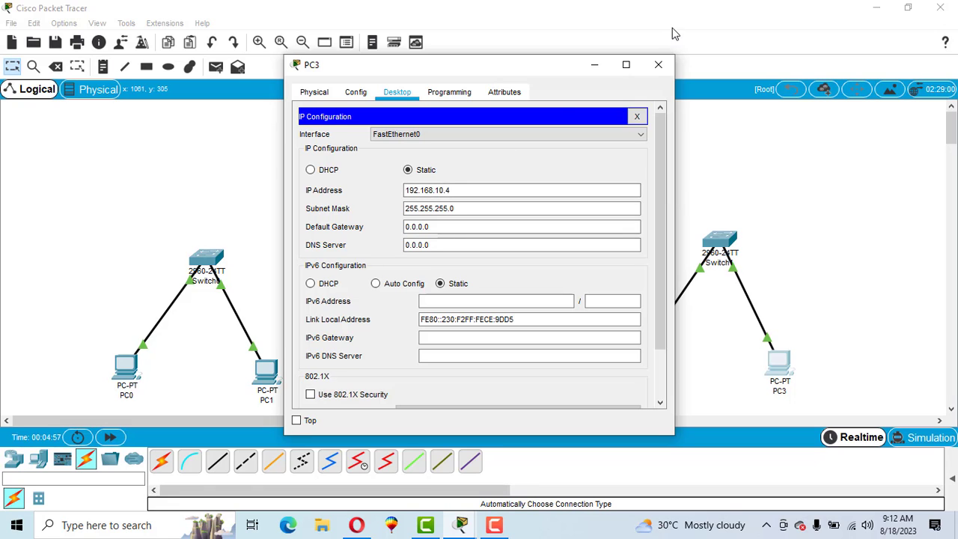
{"action": "left_click", "coordinate": [657, 66]}
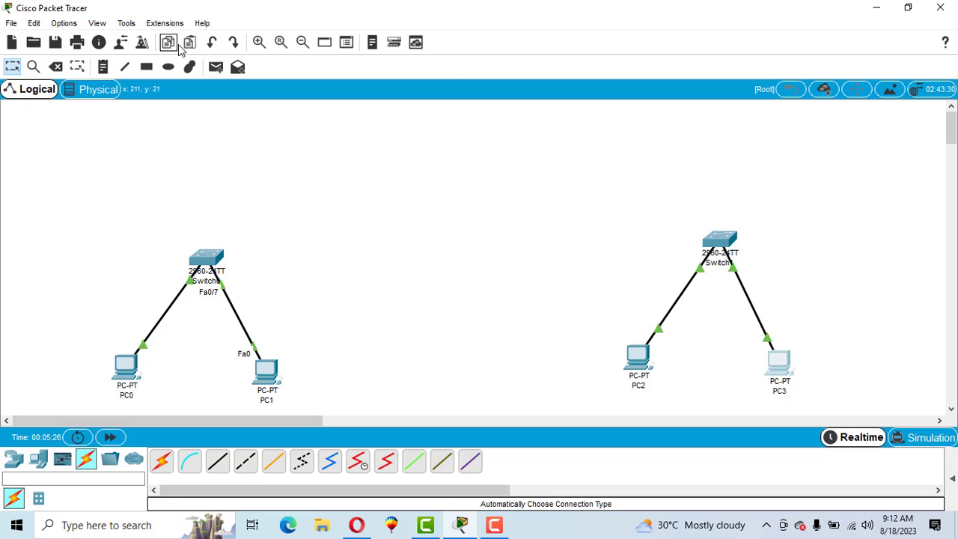
- Add notes 192.168.10.1, .2, .3 and .4 beside PC0, PC1, PC2 and PC3
{"action": "left_click", "coordinate": [104, 67]}
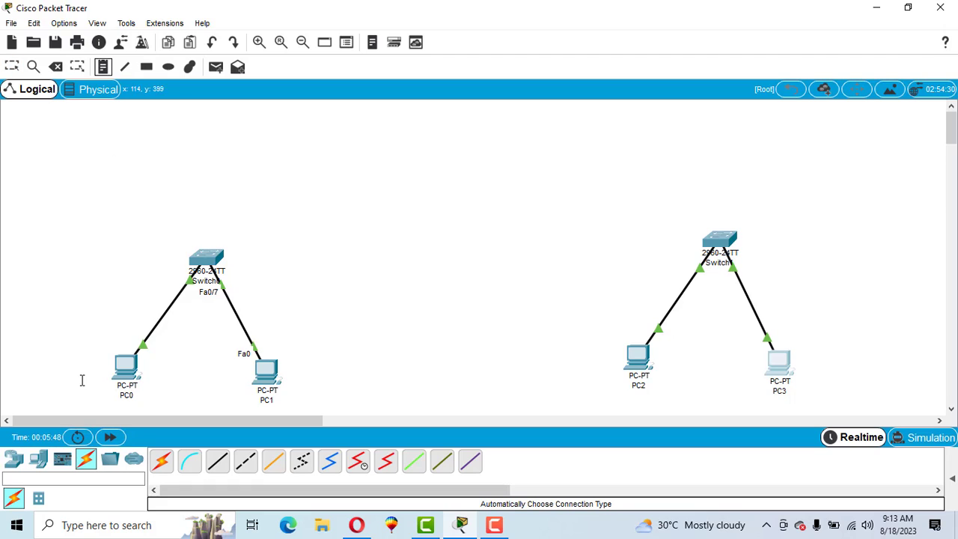
{"action": "left_click", "coordinate": [66, 335]}
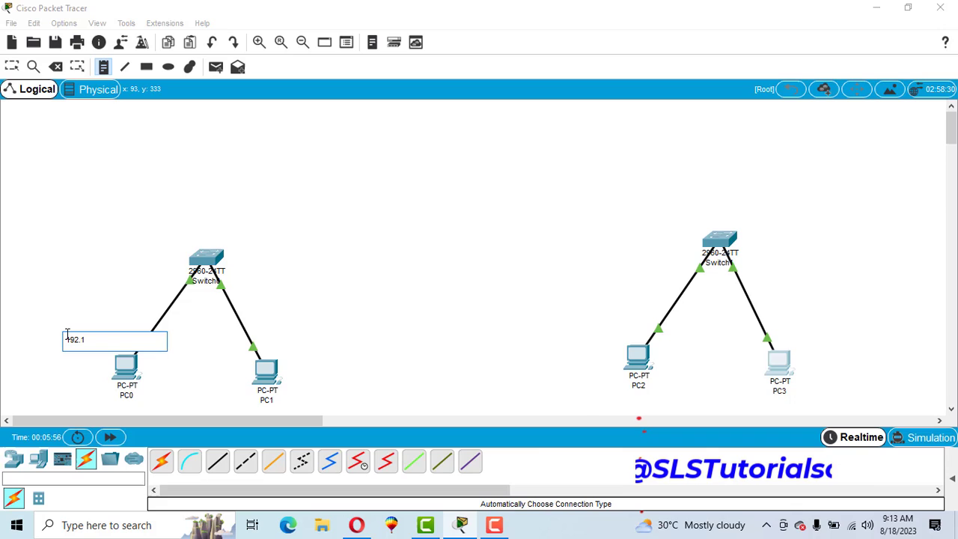
{"action": "type", "text": "68.10"}
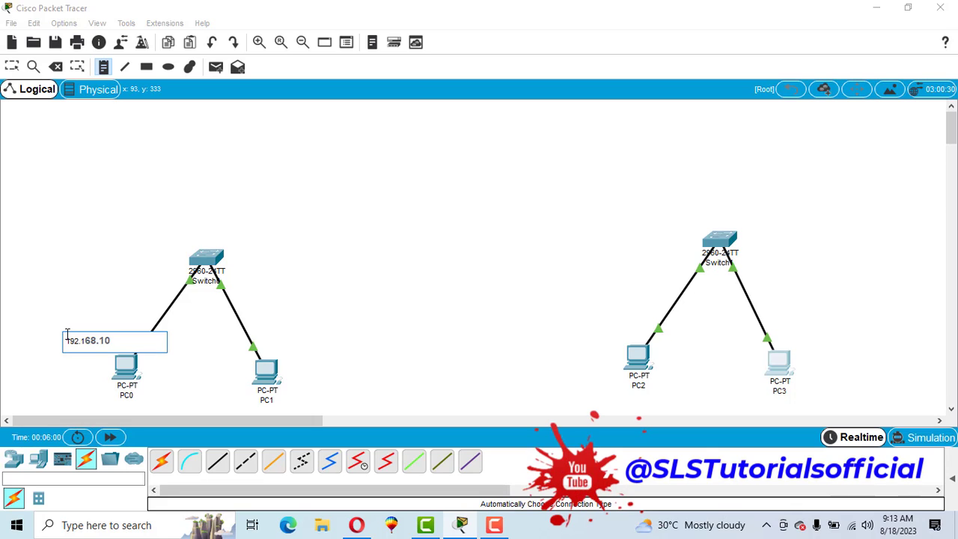
{"action": "type", "text": ".1"}
{"action": "left_click", "coordinate": [269, 338]}
{"action": "type", "text": "1"}
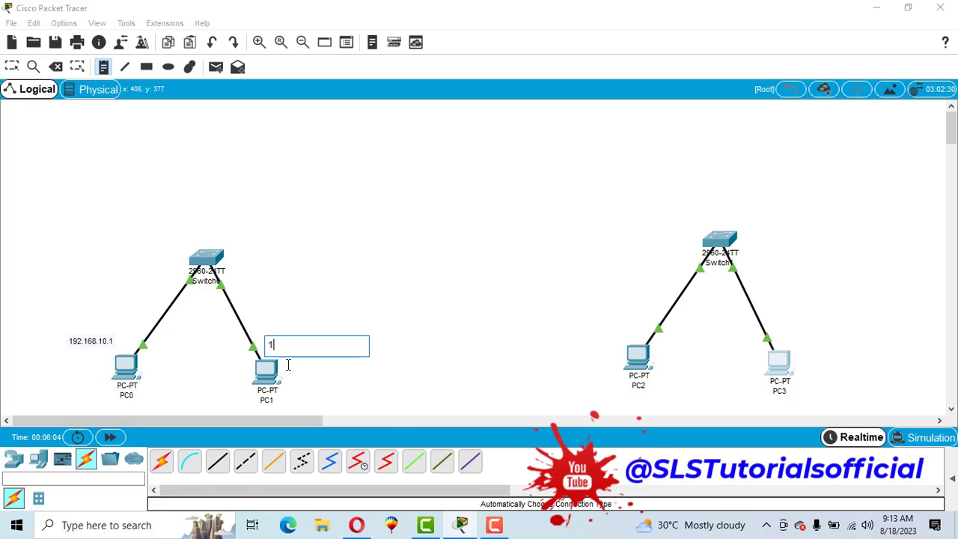
{"action": "type", "text": "92."}
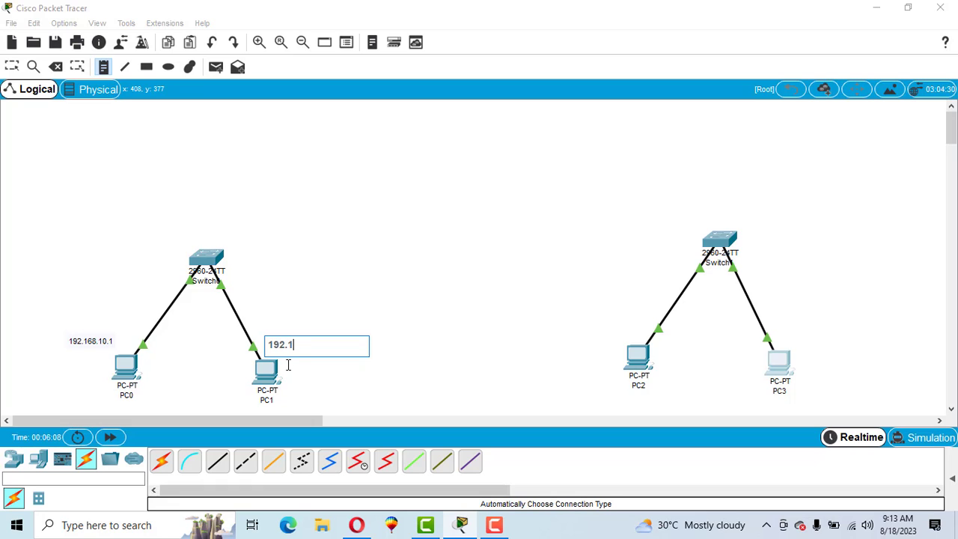
{"action": "type", "text": "10"}
{"action": "type", "text": ".2"}
{"action": "left_click", "coordinate": [590, 338]}
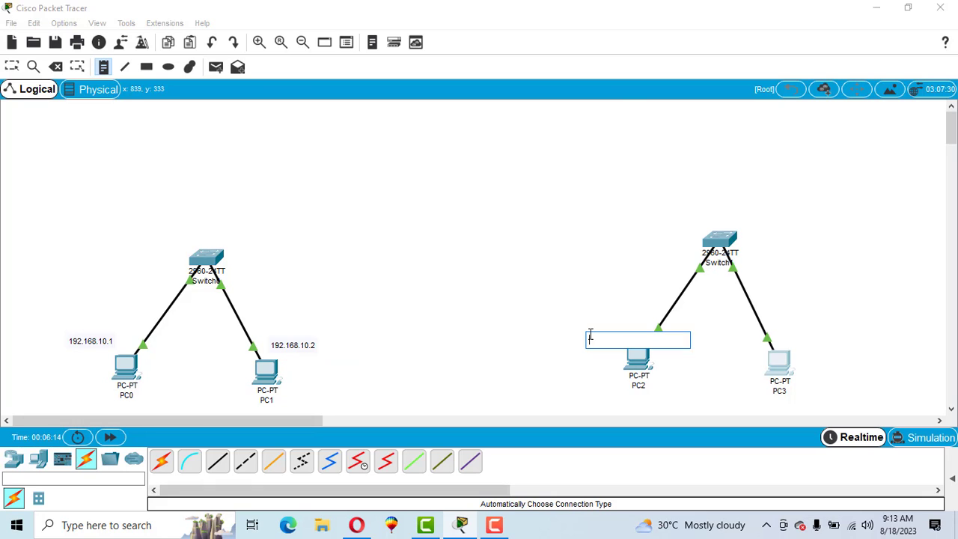
{"action": "type", "text": "192."}
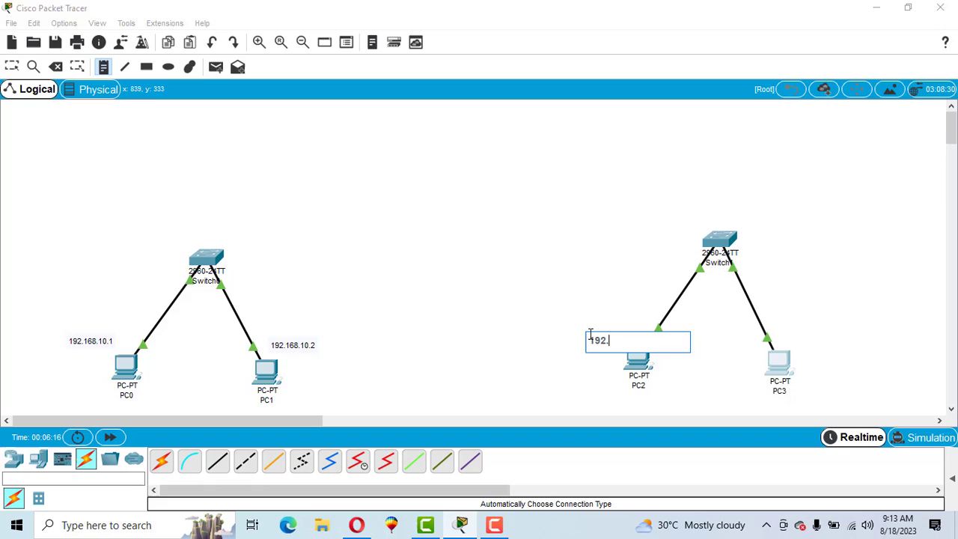
{"action": "type", "text": "168.10.3"}
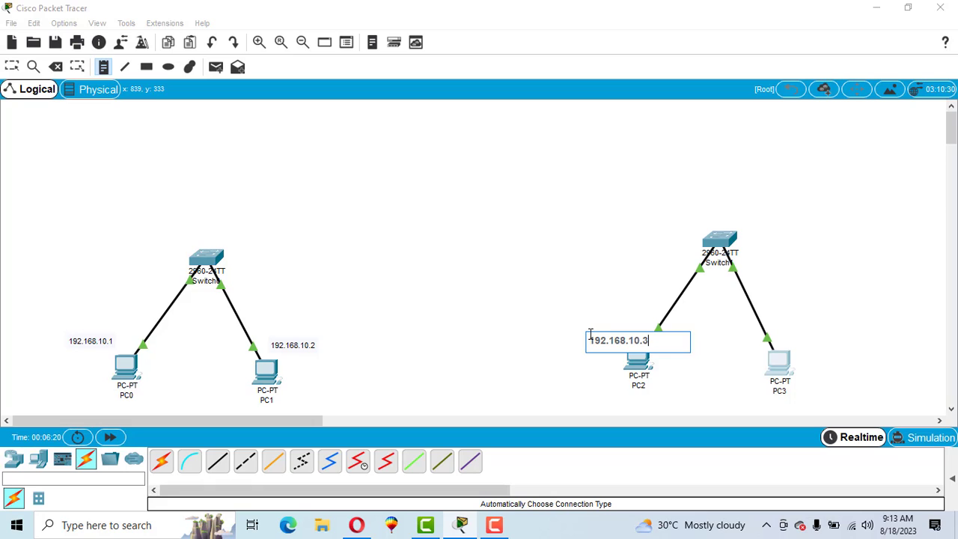
{"action": "left_click", "coordinate": [789, 337]}
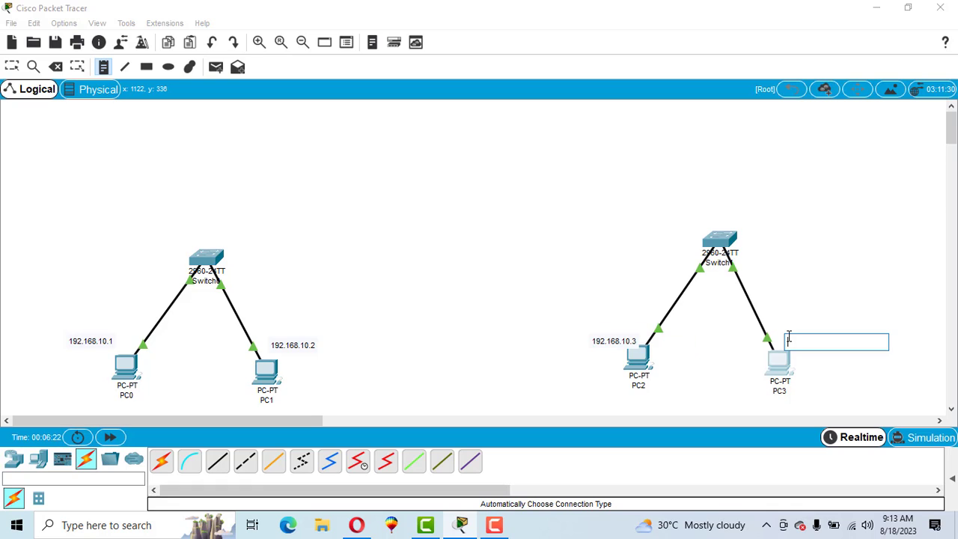
{"action": "type", "text": "192.16"}
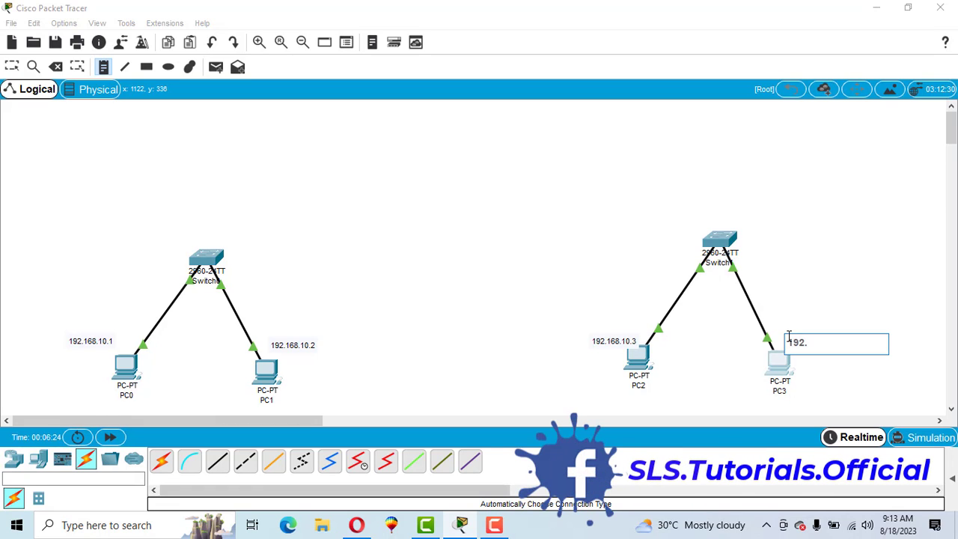
{"action": "type", "text": "8.10.4"}
{"action": "left_click", "coordinate": [815, 290]}
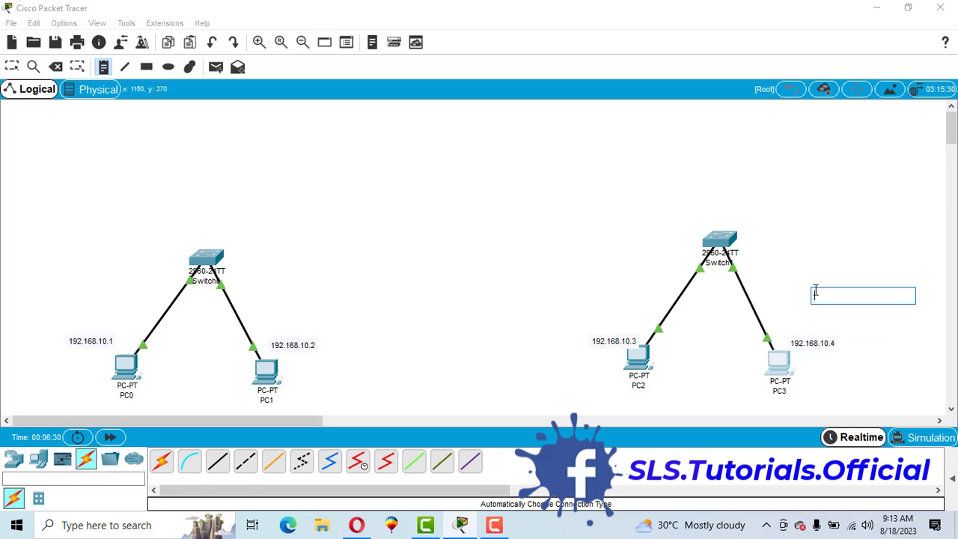
{"action": "key", "text": "Escape"}
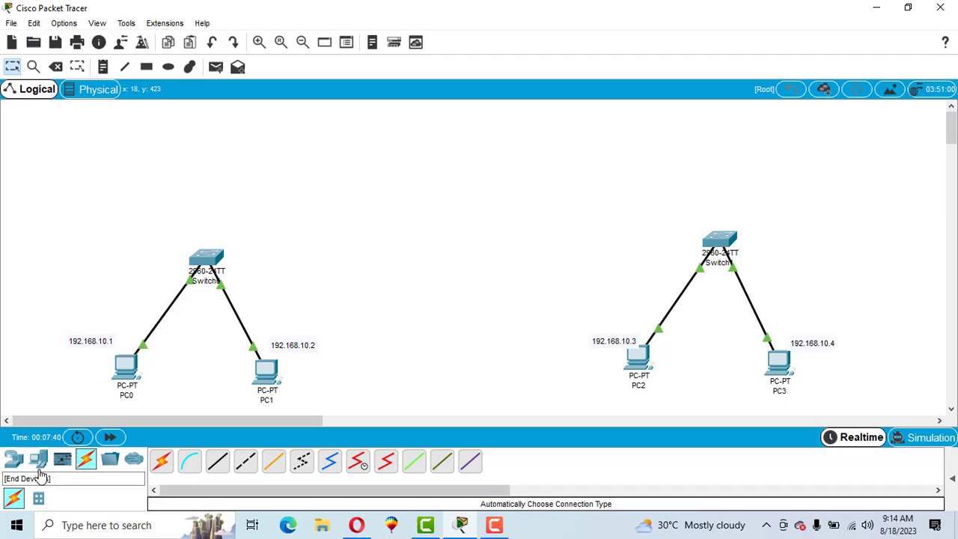
- Place a Repeater-PT from the Hubs list above the gap between the two switches
{"action": "left_click", "coordinate": [13, 463]}
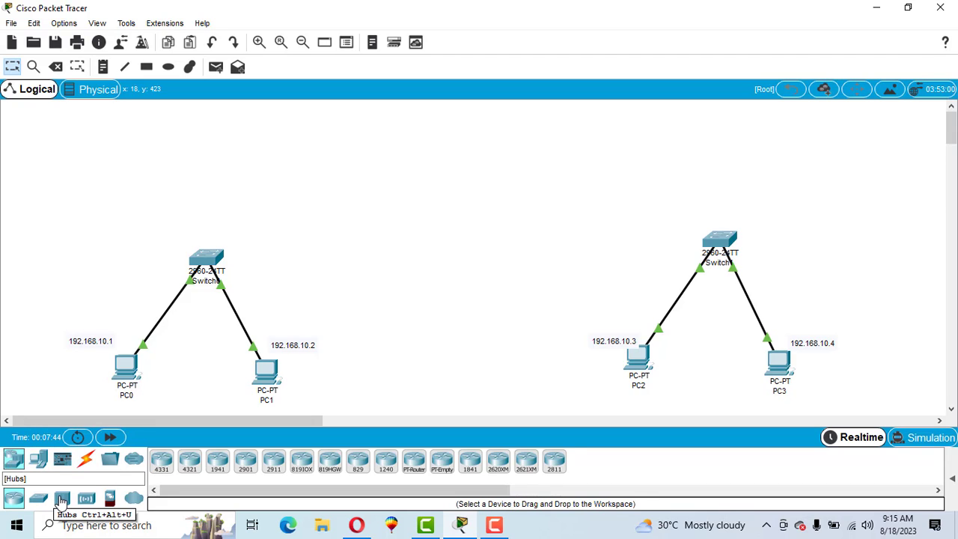
{"action": "left_click", "coordinate": [62, 499]}
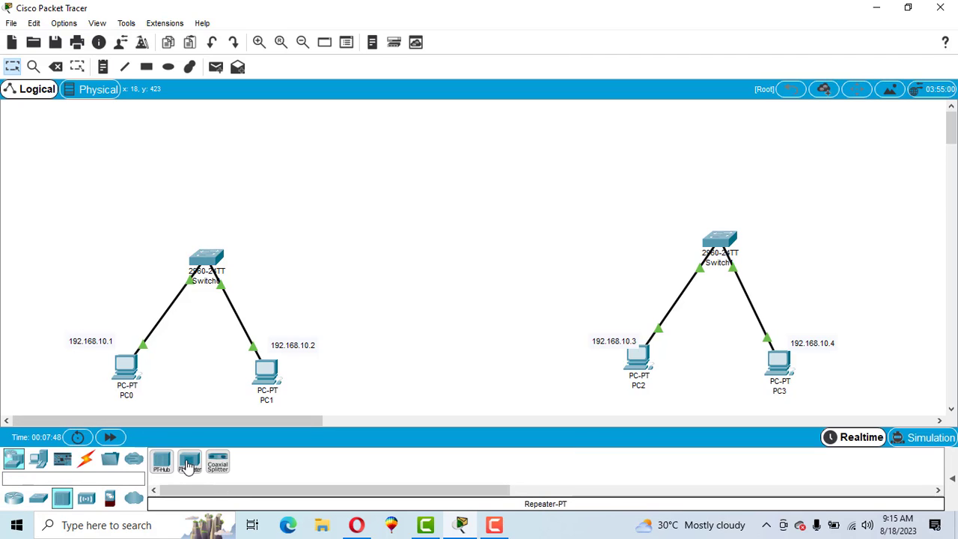
{"action": "left_click", "coordinate": [188, 468]}
{"action": "left_click", "coordinate": [447, 141]}
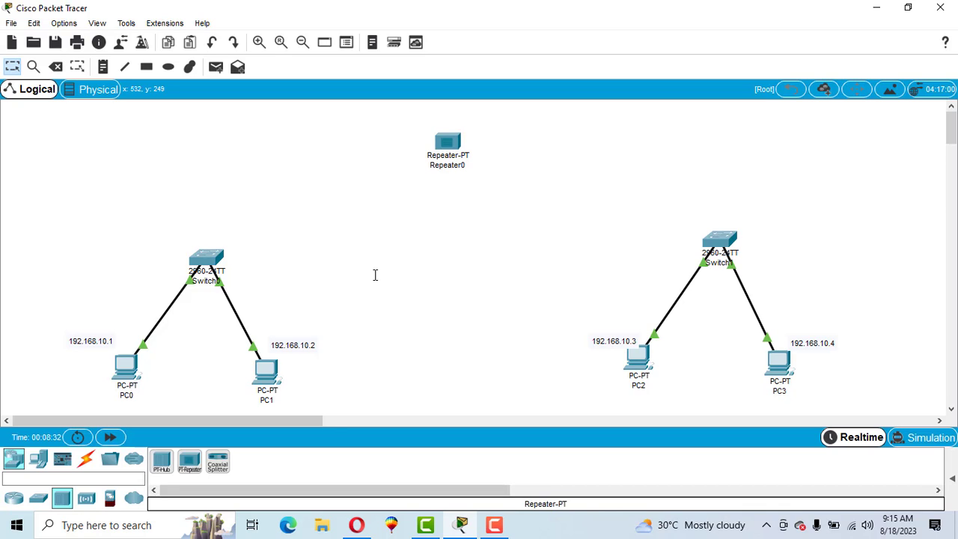
- Cable Switch0 to Repeater0's Ethernet0 port with a copper straight-through link
{"action": "left_click", "coordinate": [86, 461]}
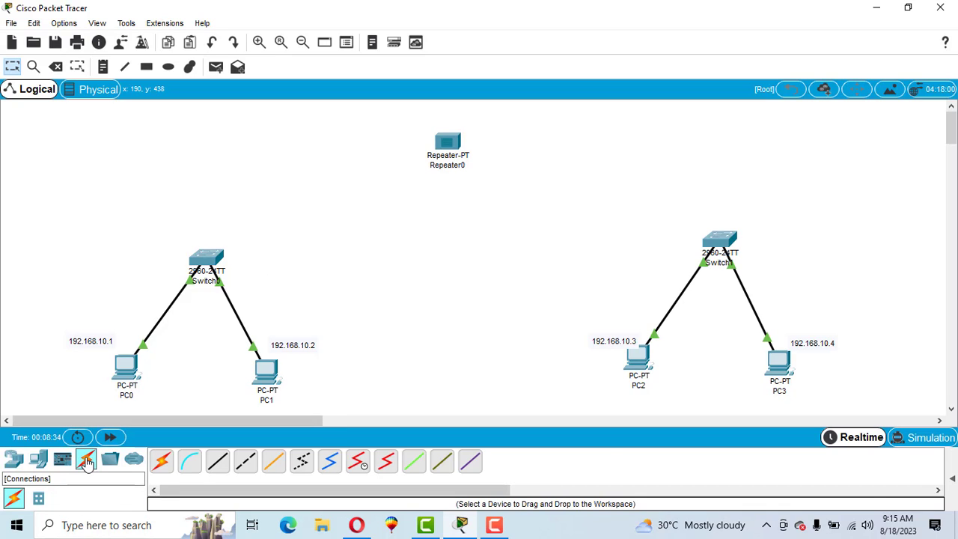
{"action": "left_click", "coordinate": [219, 462]}
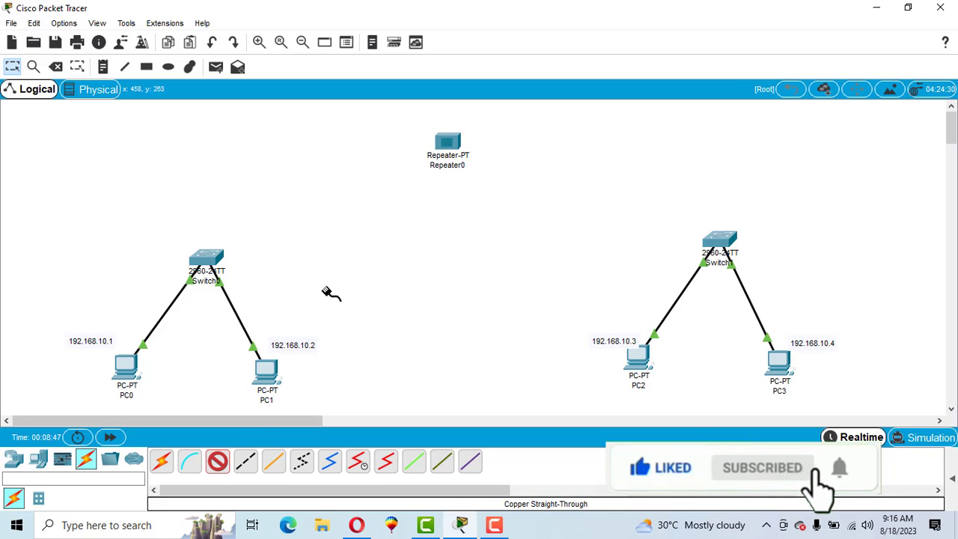
{"action": "left_click", "coordinate": [205, 259]}
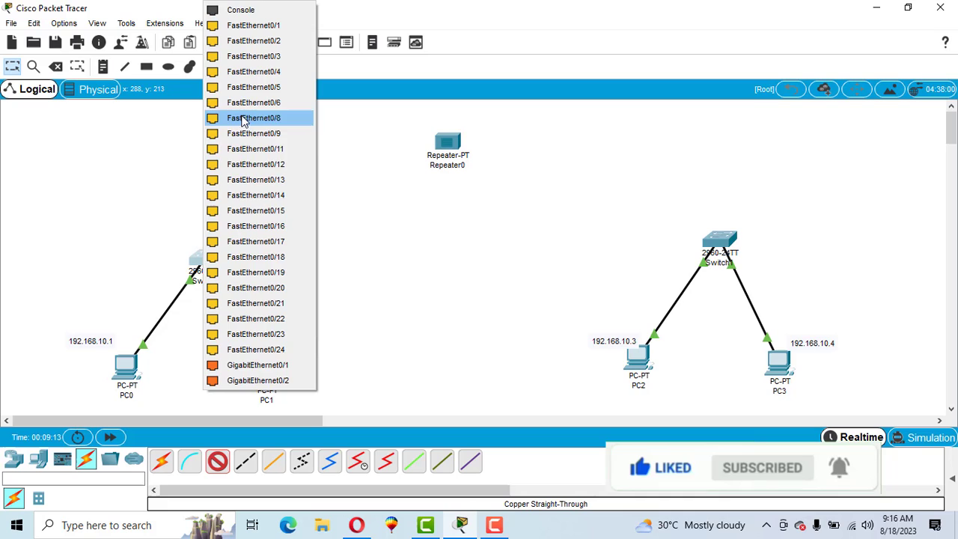
{"action": "key", "text": "Escape"}
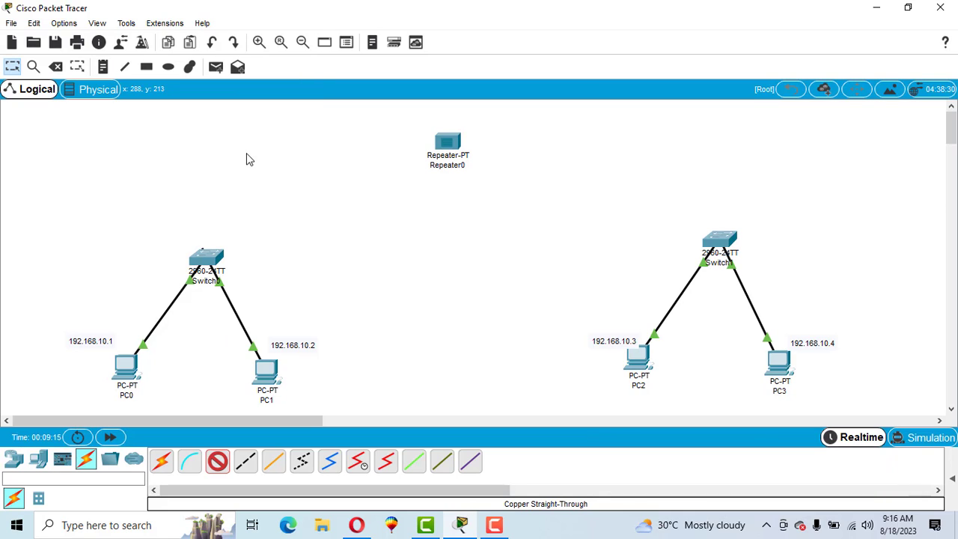
{"action": "left_click", "coordinate": [447, 142]}
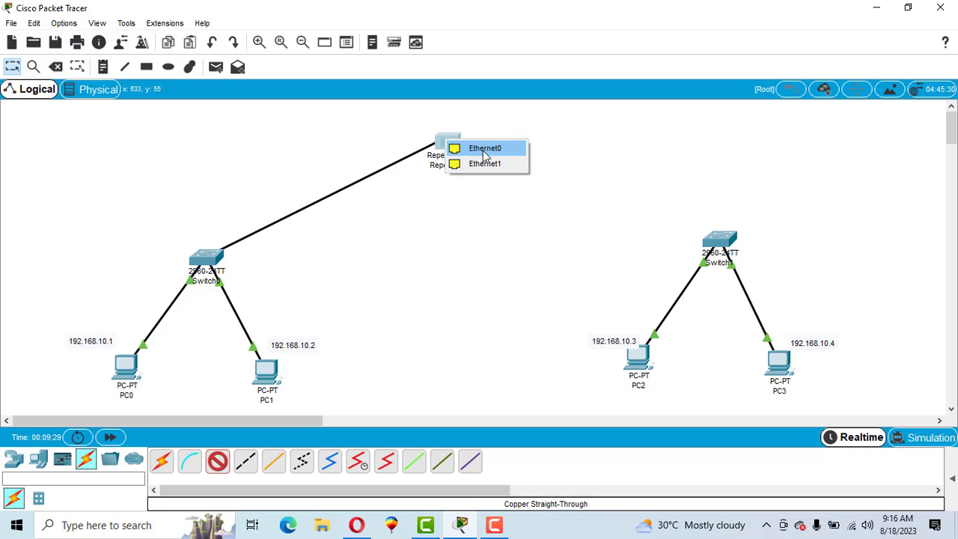
{"action": "left_click", "coordinate": [484, 149]}
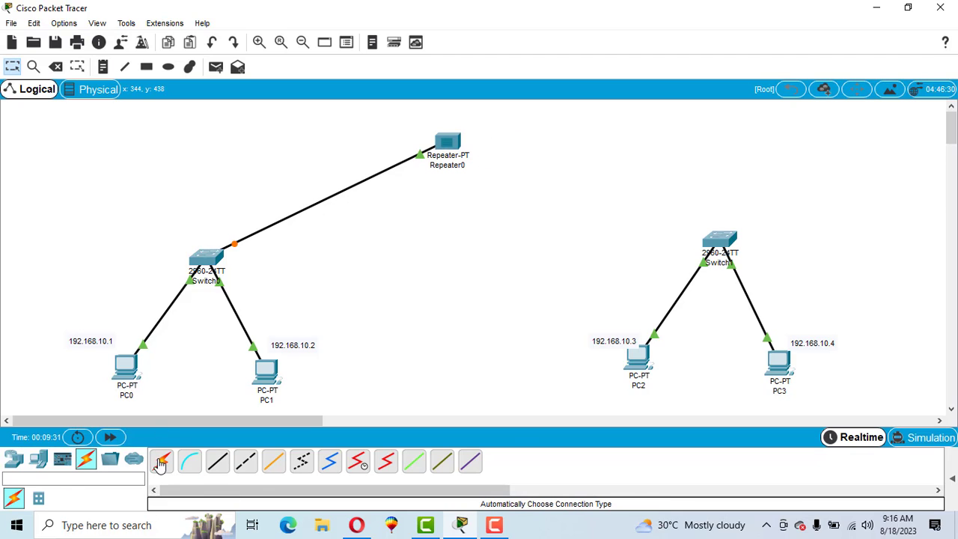
- Cable Switch1 to Repeater0's free Ethernet port and open Repeater0's settings
{"action": "left_click", "coordinate": [219, 461]}
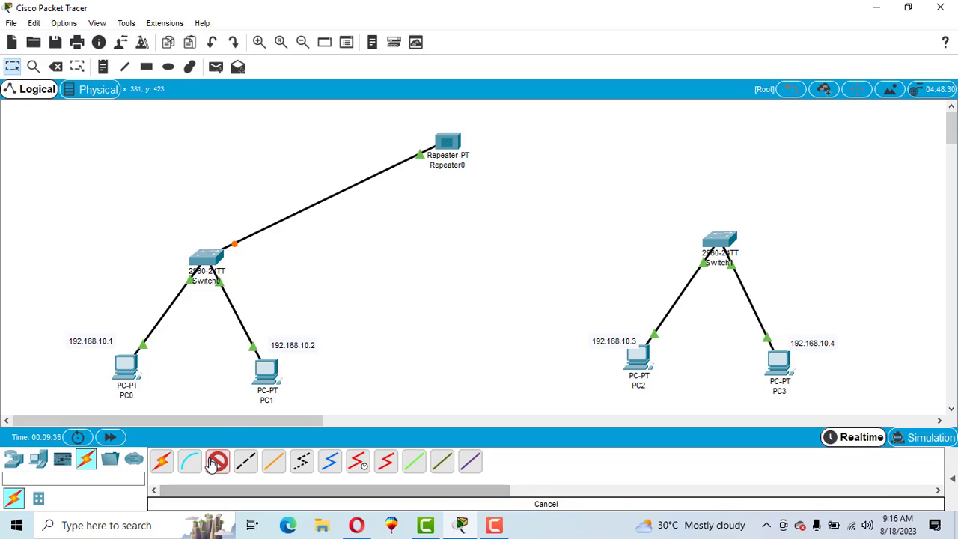
{"action": "left_click", "coordinate": [723, 241]}
{"action": "left_click", "coordinate": [759, 182]}
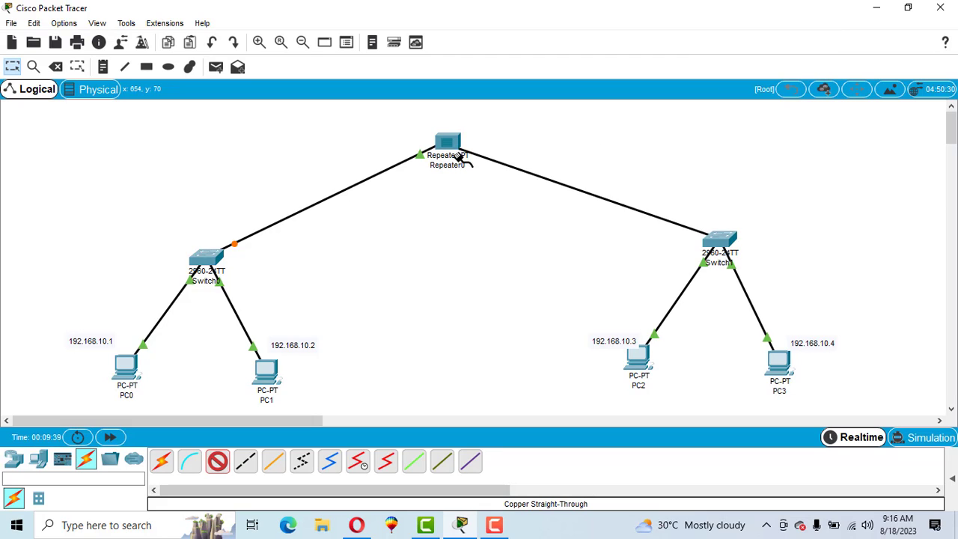
{"action": "left_click", "coordinate": [453, 146]}
{"action": "left_click", "coordinate": [458, 149]}
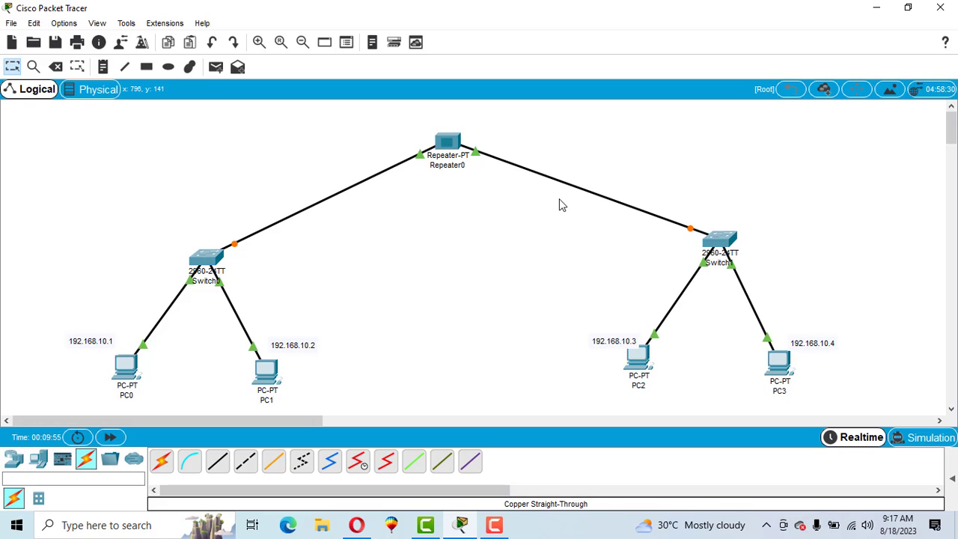
{"action": "left_click", "coordinate": [456, 149]}
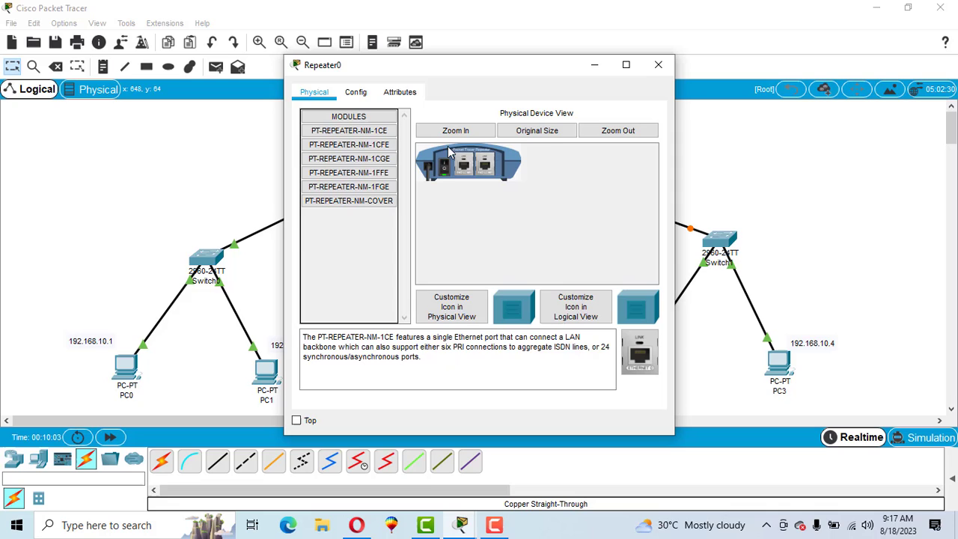
- Close Repeater0's configuration window to view the fully connected topology
{"action": "left_click", "coordinate": [657, 66]}
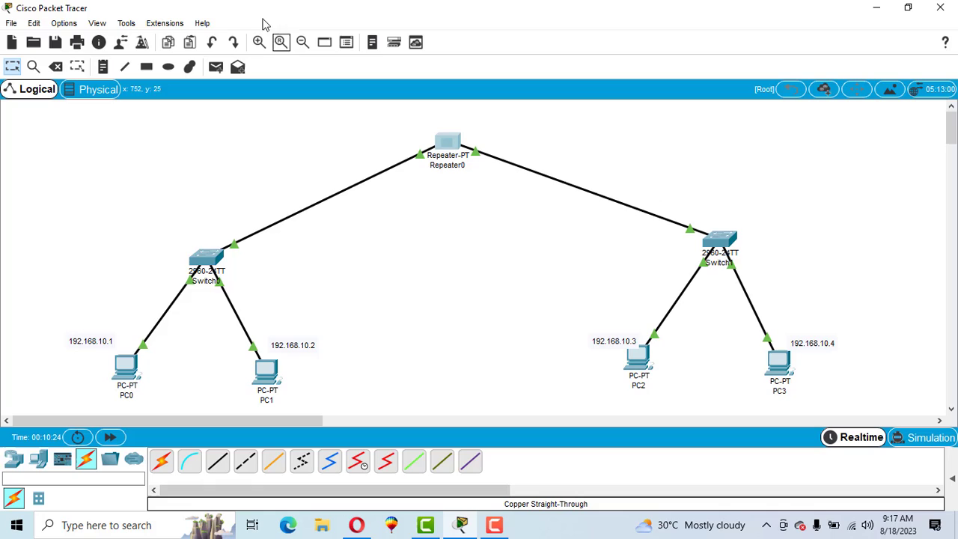
- Send a simple PDU from PC0 to PC3 and play it in Simulation mode
{"action": "left_click", "coordinate": [216, 68]}
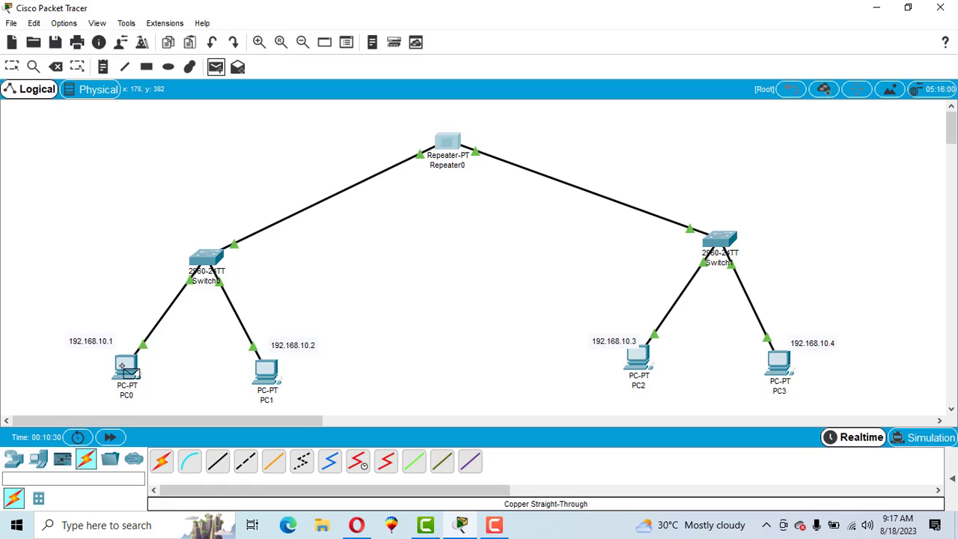
{"action": "left_click", "coordinate": [122, 365]}
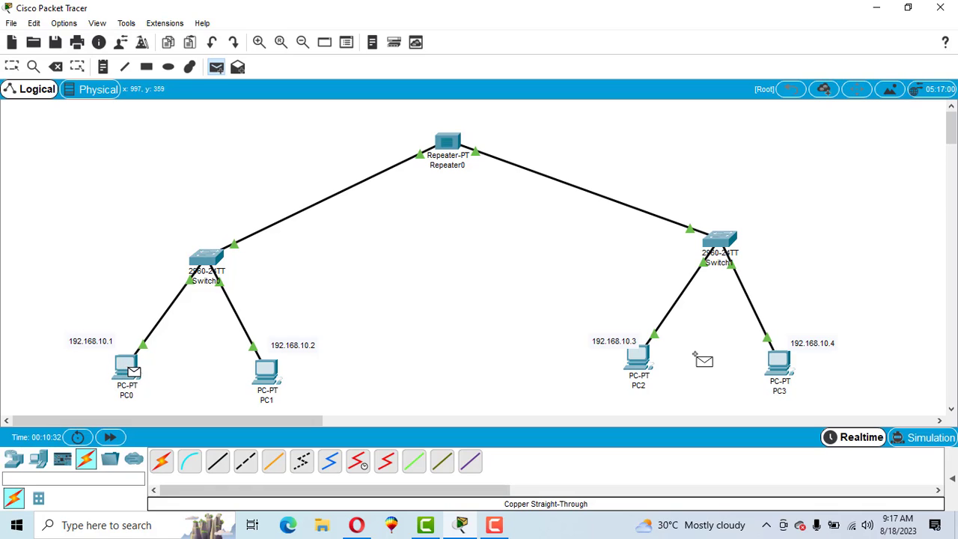
{"action": "left_click", "coordinate": [775, 365]}
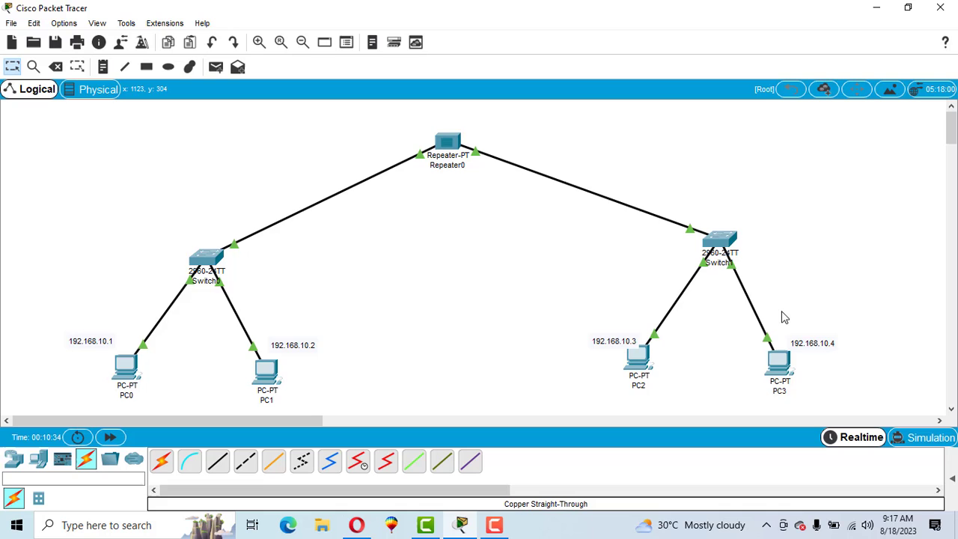
{"action": "left_click", "coordinate": [905, 440]}
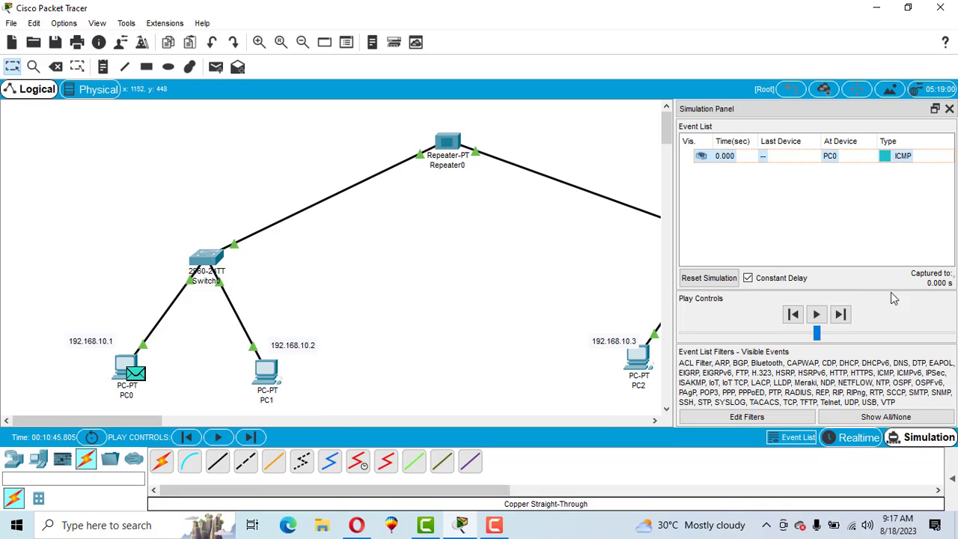
{"action": "left_click", "coordinate": [817, 315]}
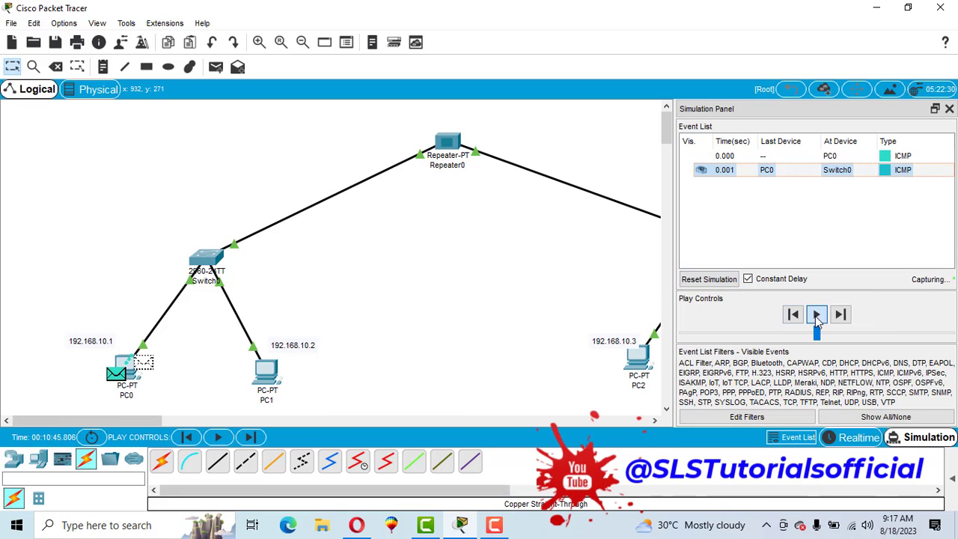
{"action": "left_click", "coordinate": [948, 110]}
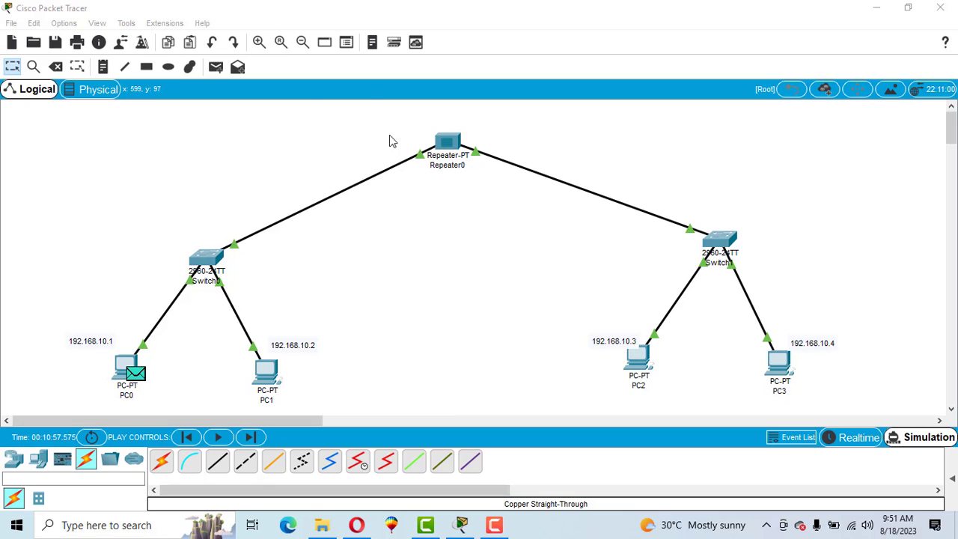
- Ping 192.168.10.4 from PC1's command prompt
{"action": "left_click", "coordinate": [265, 381]}
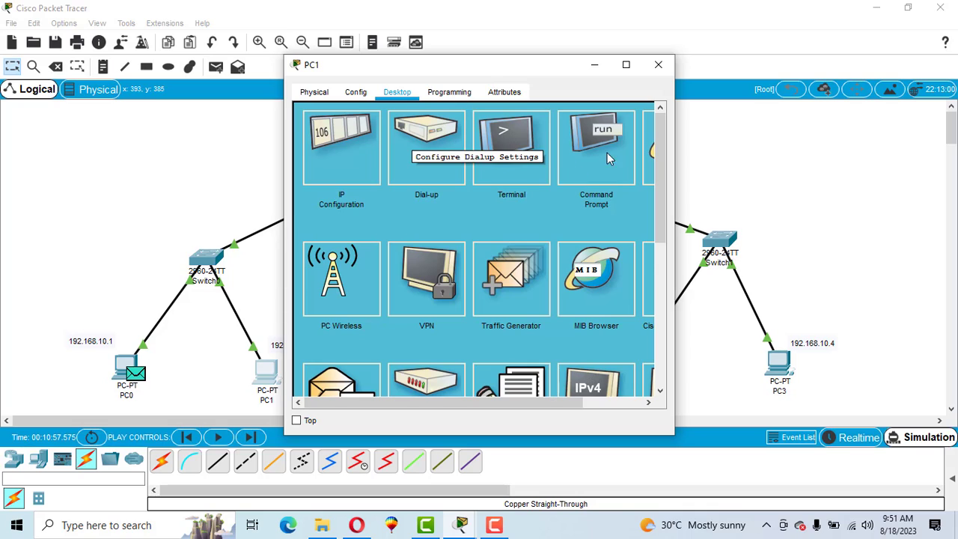
{"action": "left_click", "coordinate": [591, 168]}
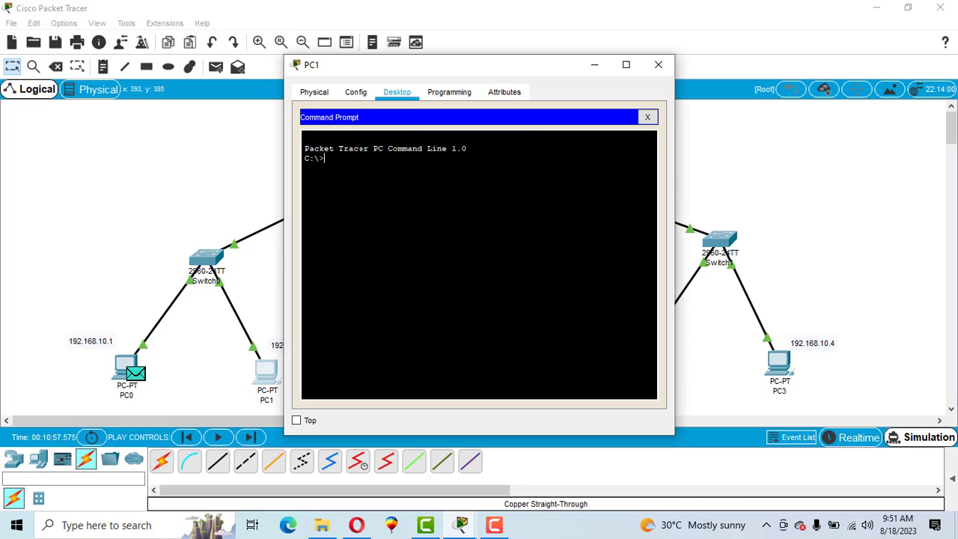
{"action": "type", "text": "pinf "}
{"action": "type", "text": "68.10.4"}
{"action": "key", "text": "Return"}
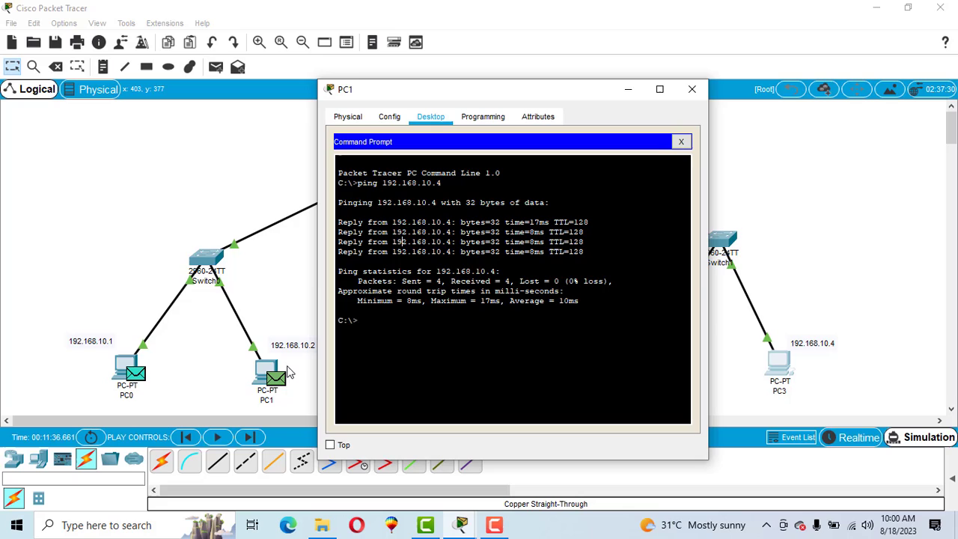
- Highlight the 'Reply from 192.168.10.4' lines to confirm the ping replies
{"action": "left_click_drag", "start_coordinate": [363, 222], "coordinate": [451, 222]}
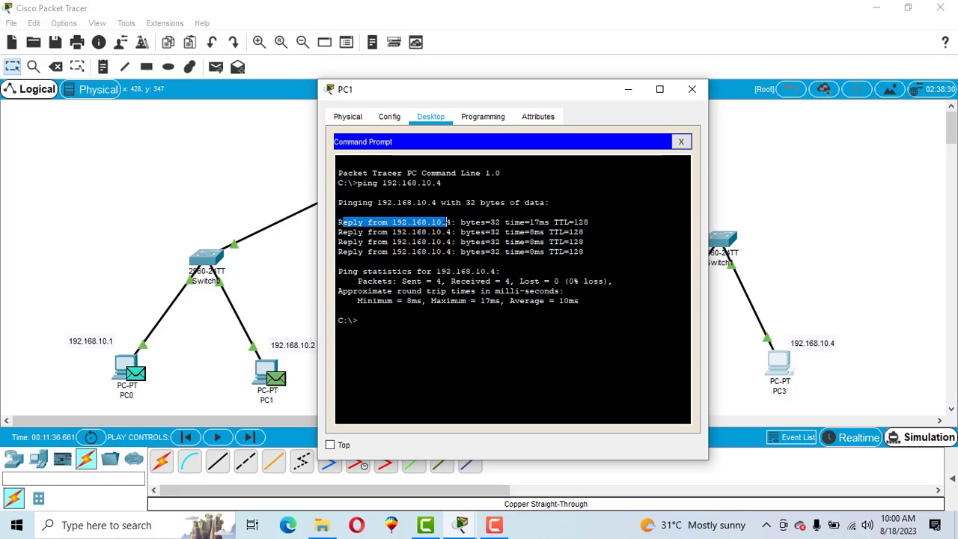
{"action": "left_click", "coordinate": [378, 251]}
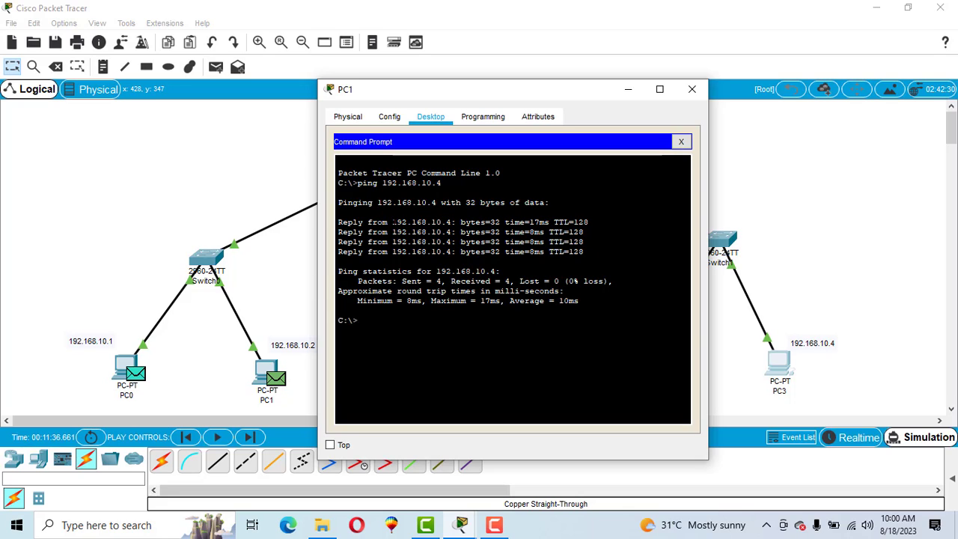
{"action": "left_click_drag", "start_coordinate": [392, 222], "coordinate": [456, 222]}
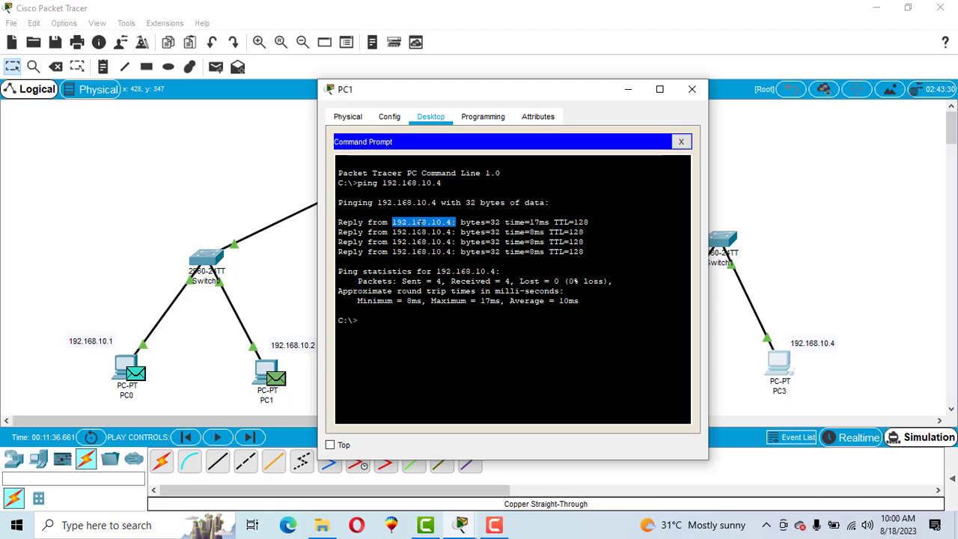
{"action": "left_click", "coordinate": [338, 261]}
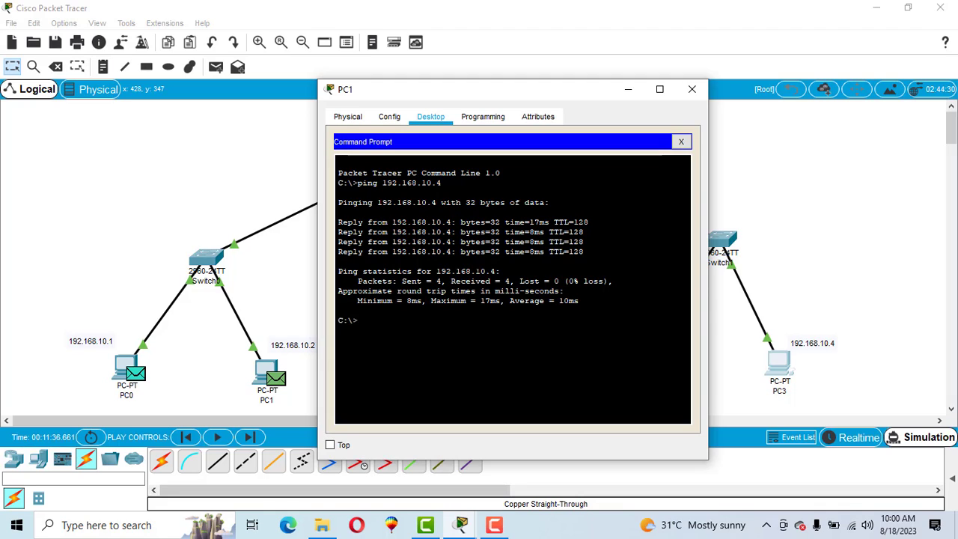